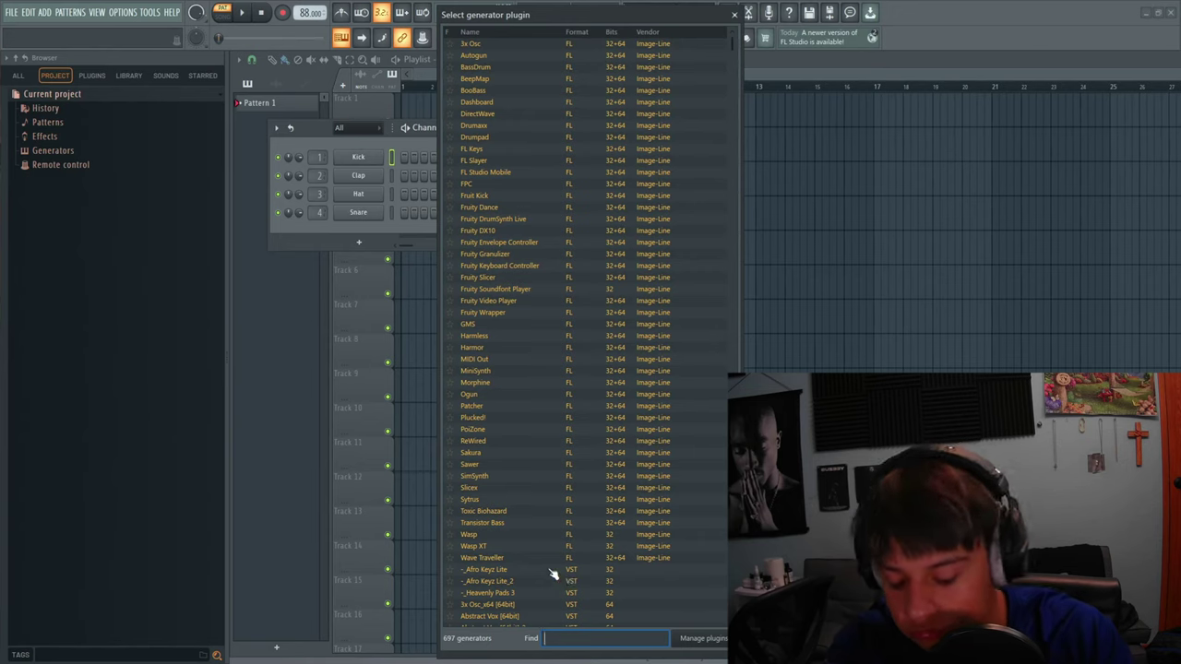
- Add the Analog Lab V [64bit] generator and enter one-bar chords C5–D#5–G5 in bar 1 and G4–A#4–D5 in bar 2
text(ana)
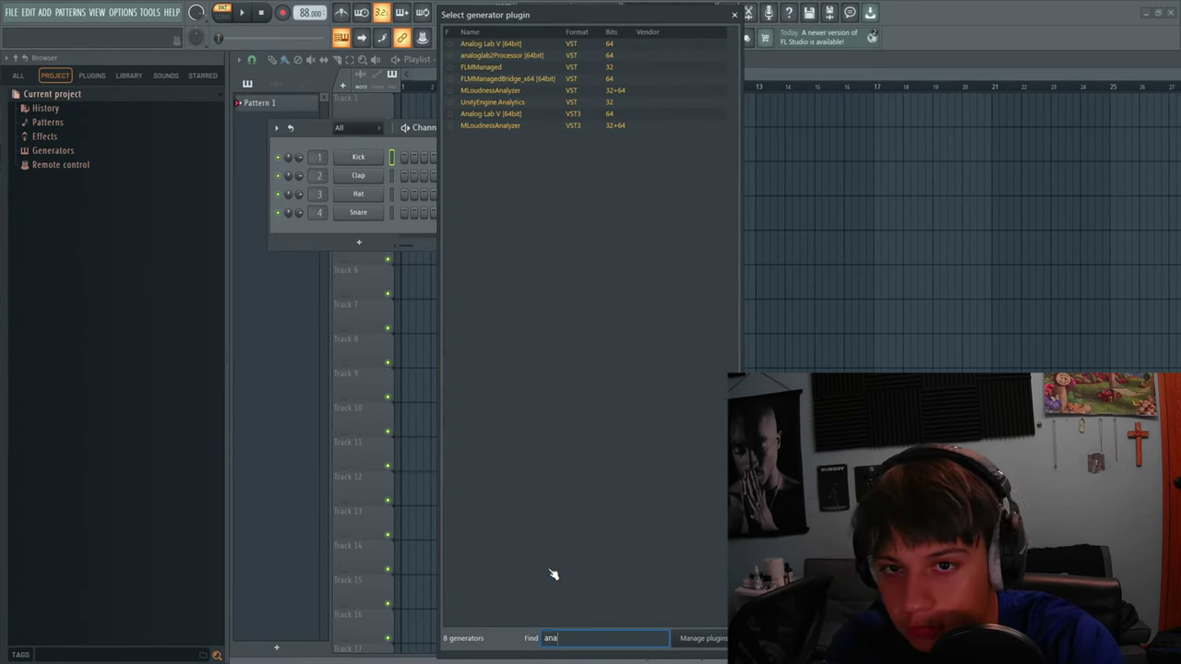
double_click(549, 46)
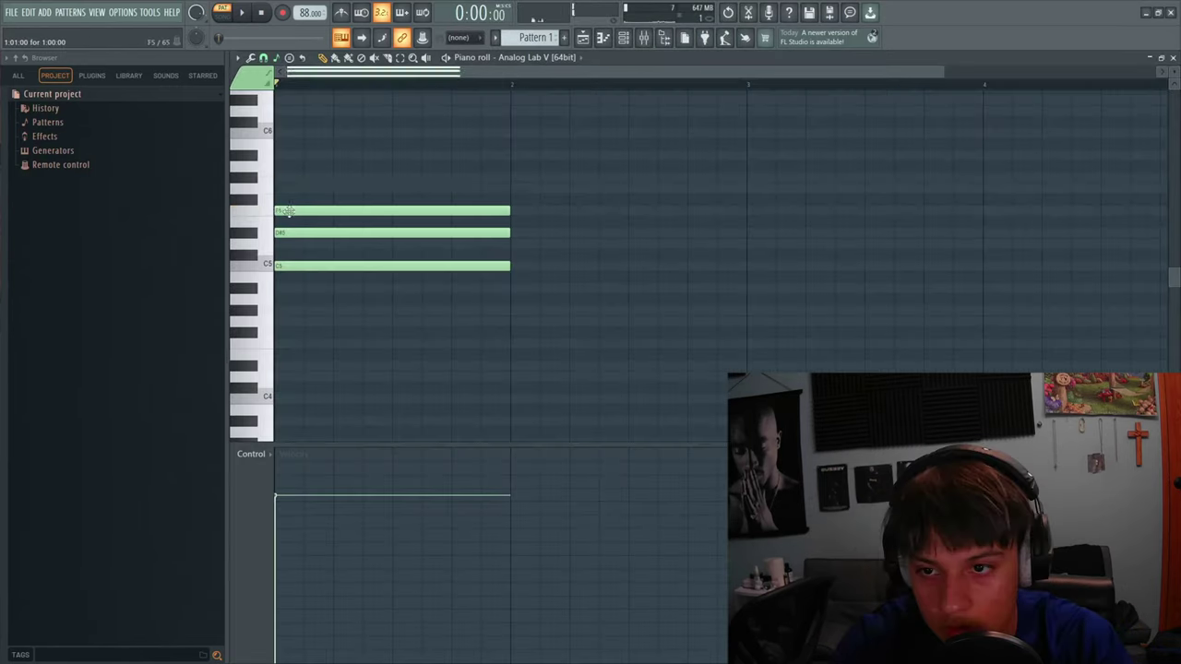
key(space)
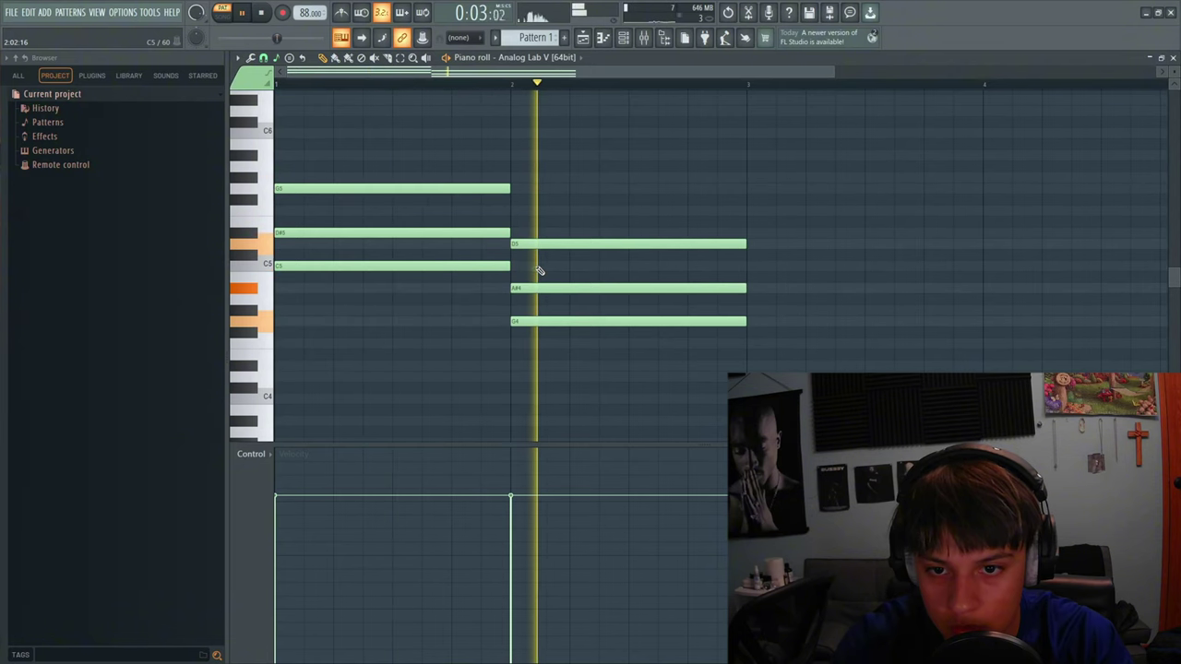
scroll(540, 271, down, 3)
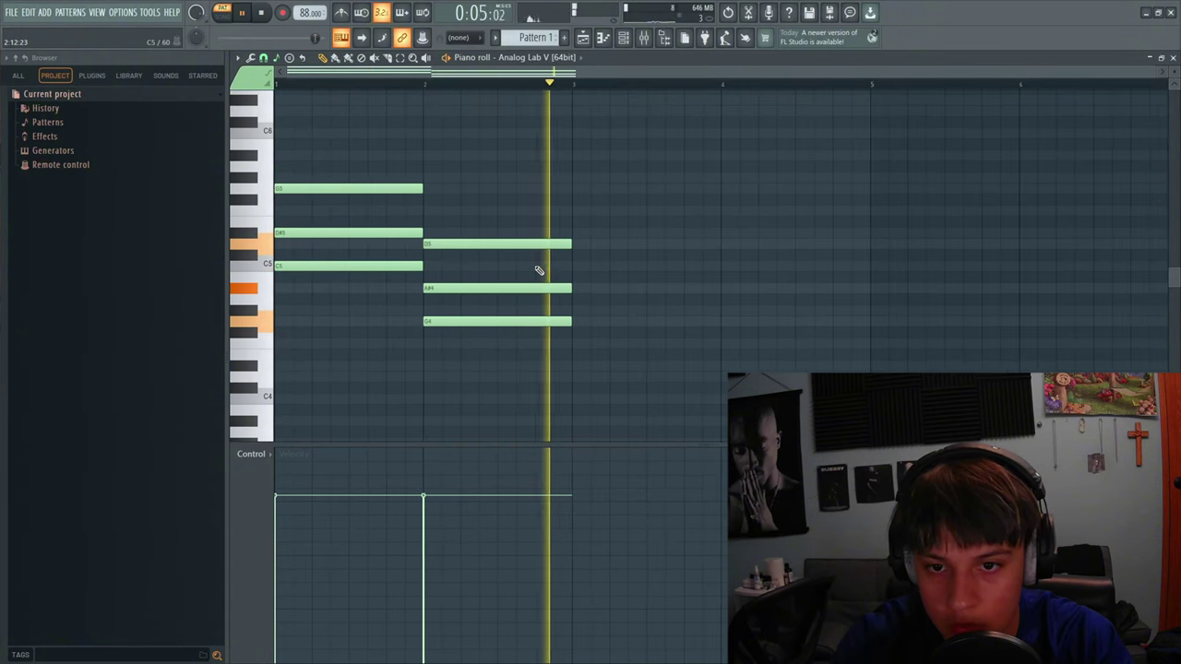
drag(541, 268, 541, 330)
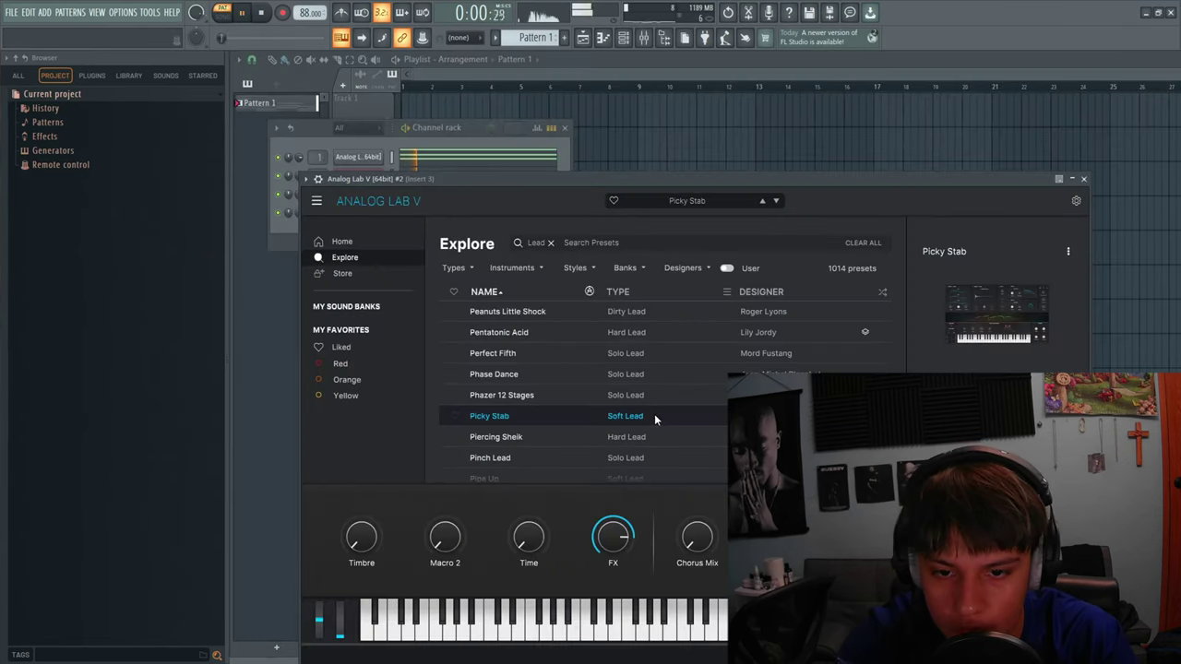
- Look through the Lead presets following Picky Stab in the second Analog Lab V instance and close its window
scroll(656, 417, down, 2)
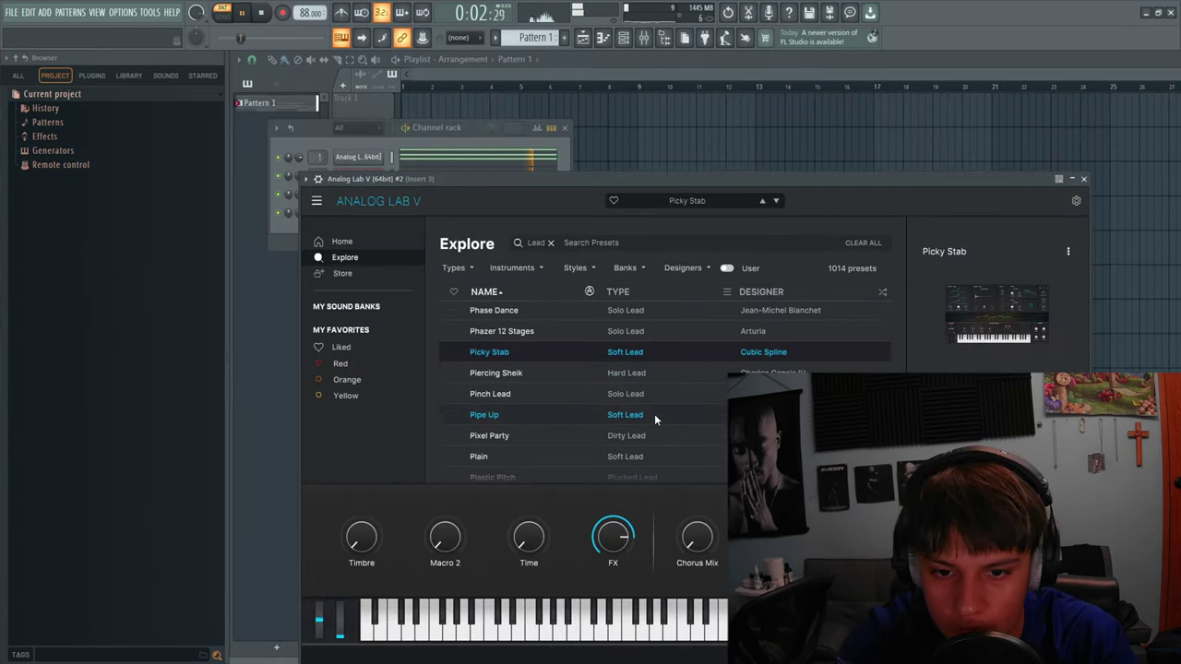
scroll(654, 414, down, 3)
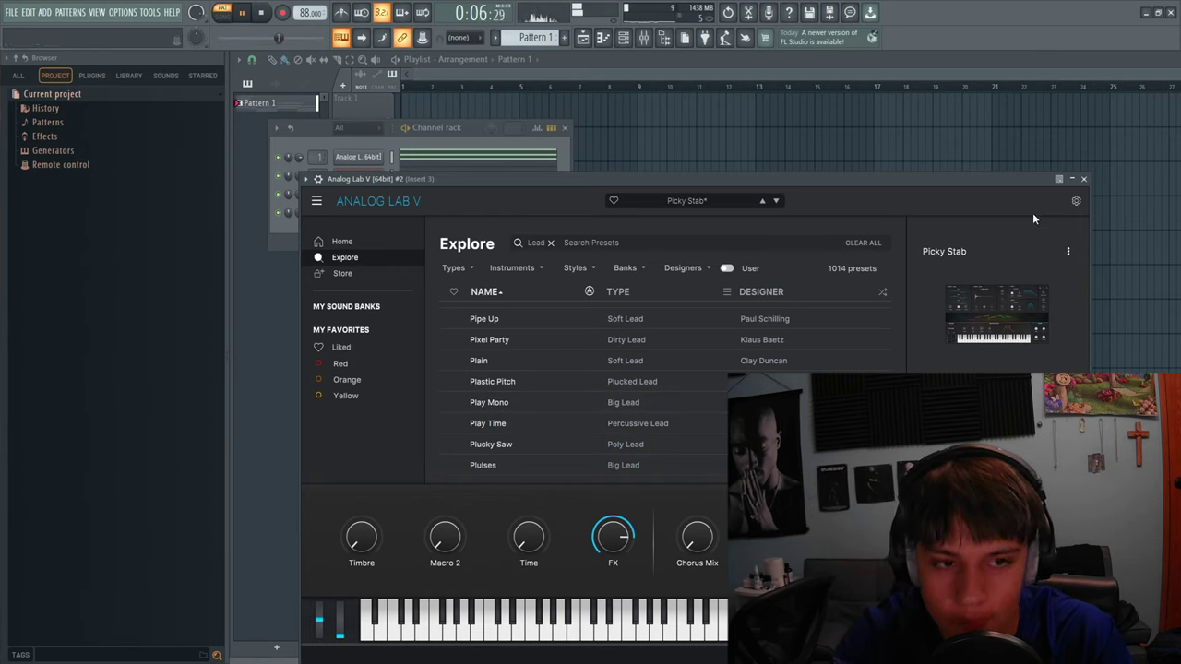
click(1083, 178)
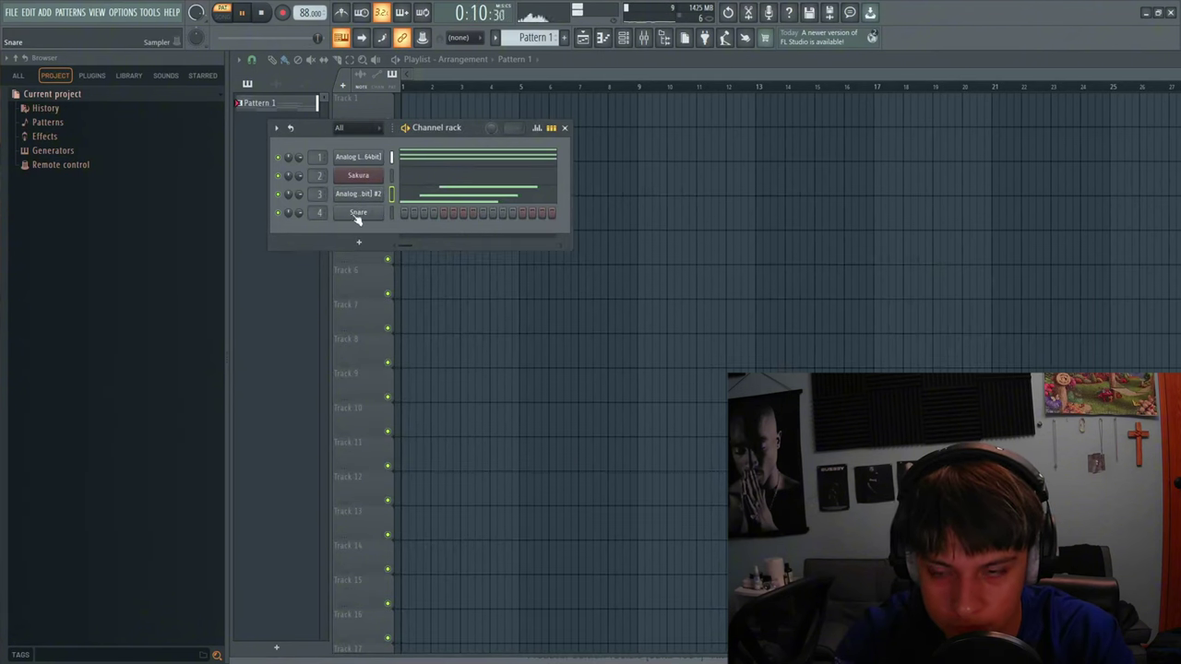
- Replace the Snare channel's sample with CaHitz Slapper Snare from the California Hitz drum kit
right_click(357, 214)
key(space)
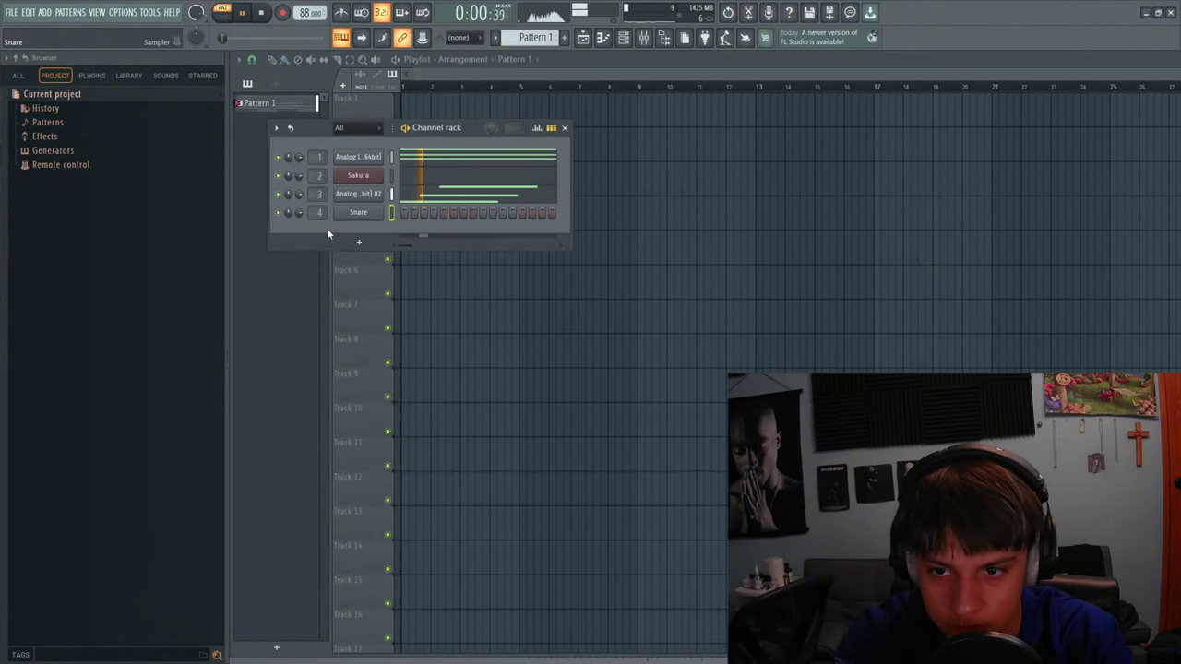
click(18, 77)
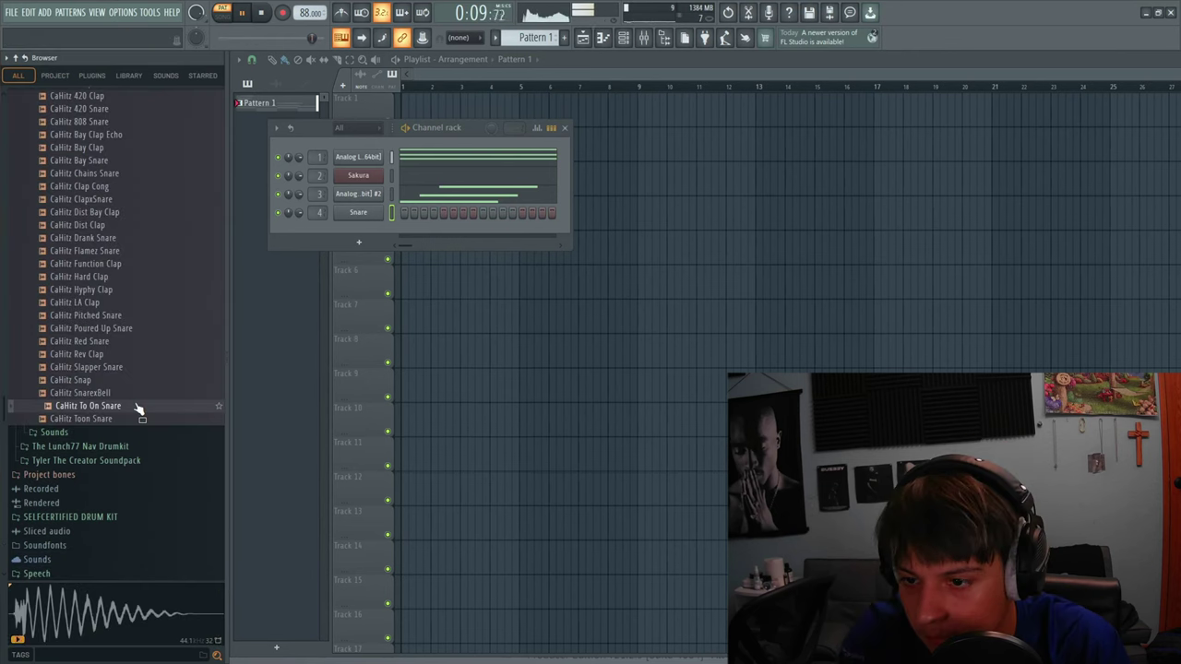
click(121, 368)
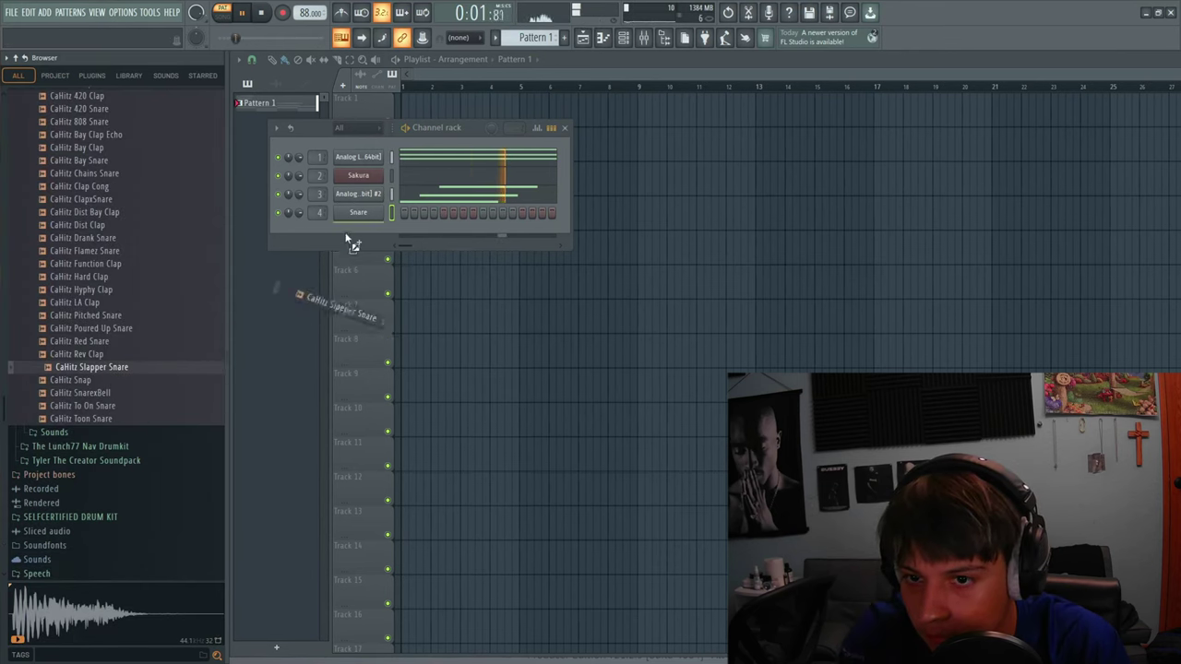
- Program four-step-long C5 snare notes on steps 5 and 13 of bars 1 and 2, and duplicate them into bars 3 and 4
key(F7)
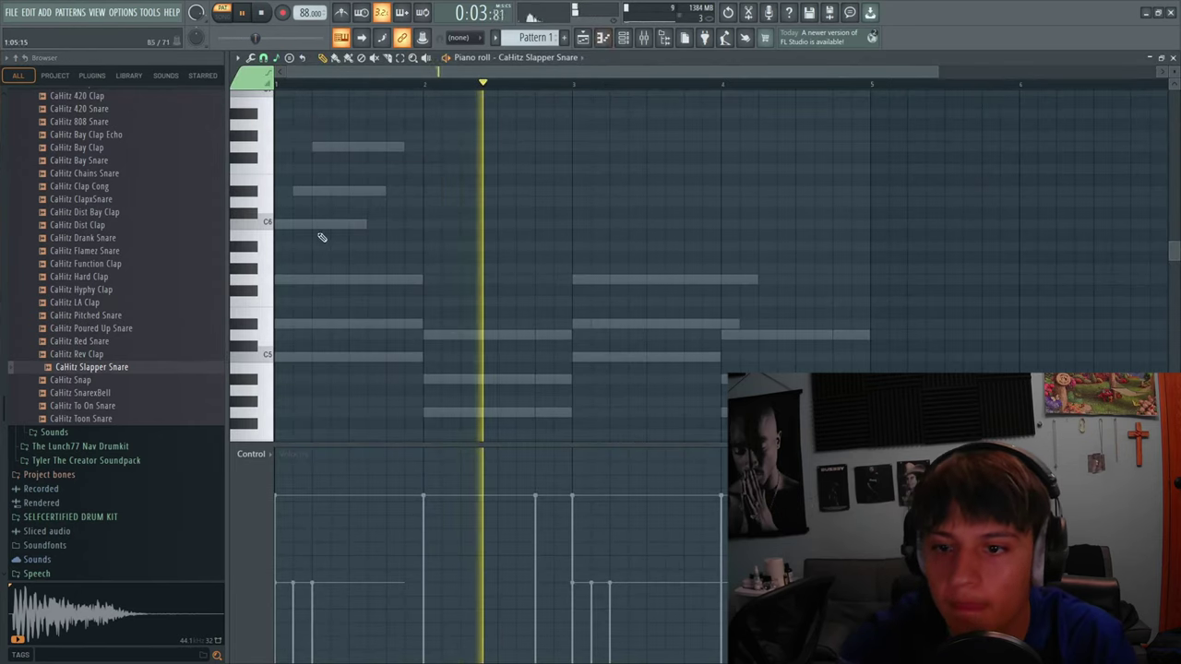
click(324, 292)
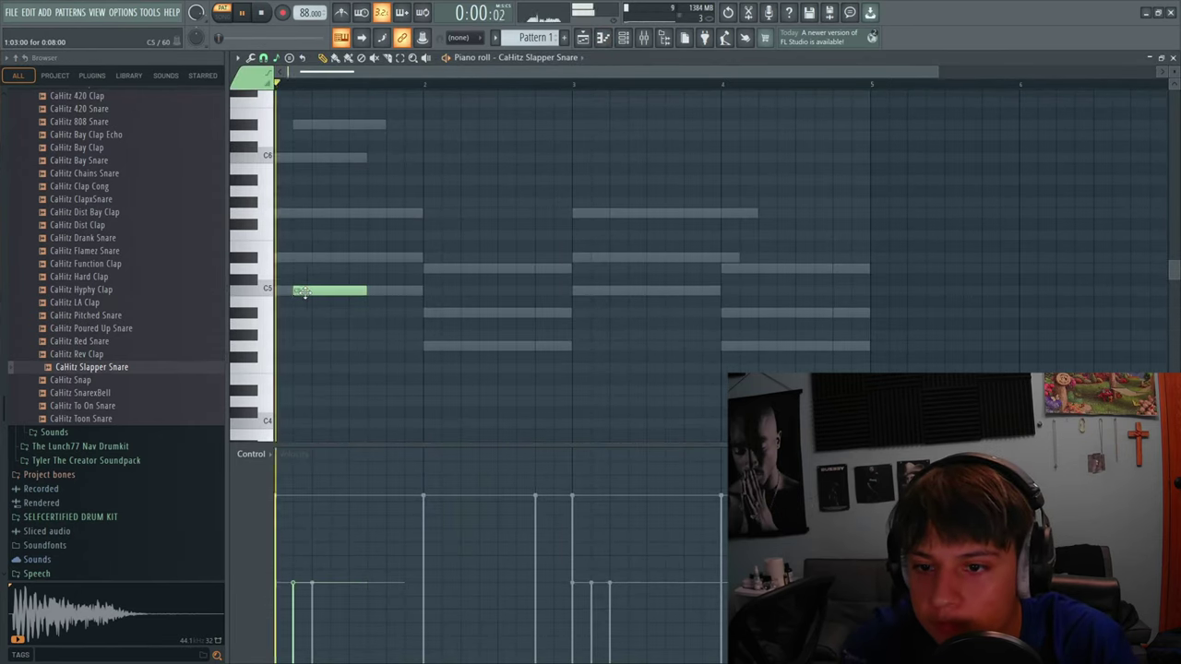
key(space)
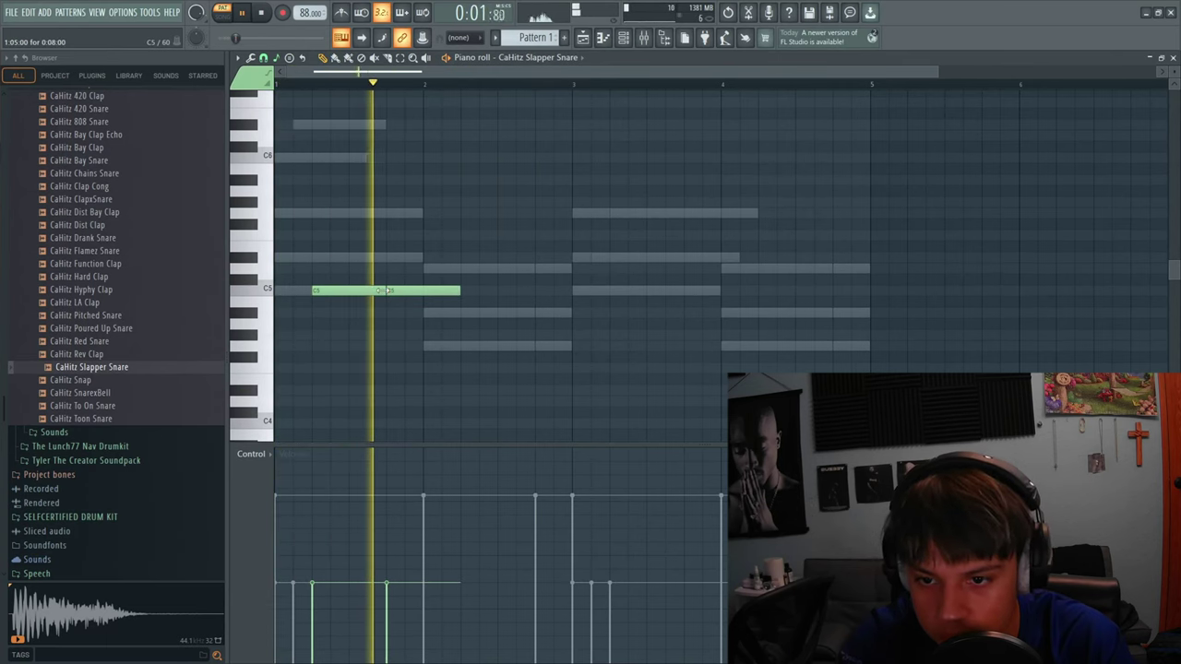
drag(379, 291, 353, 292)
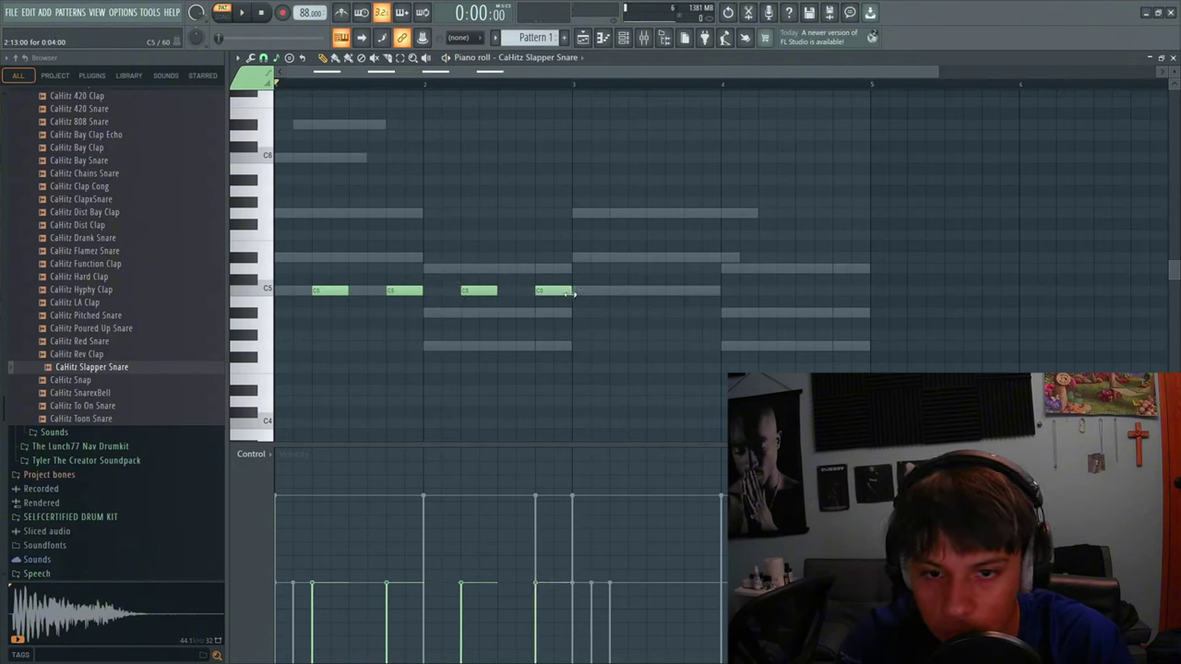
key(ctrl+a)
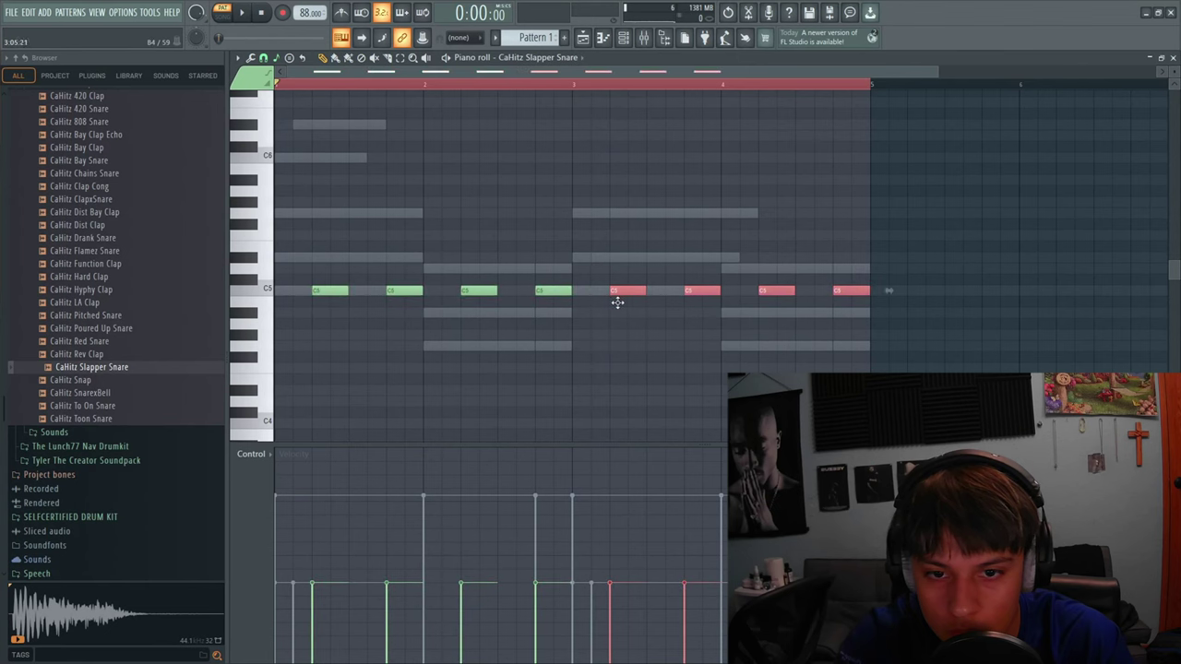
click(601, 259)
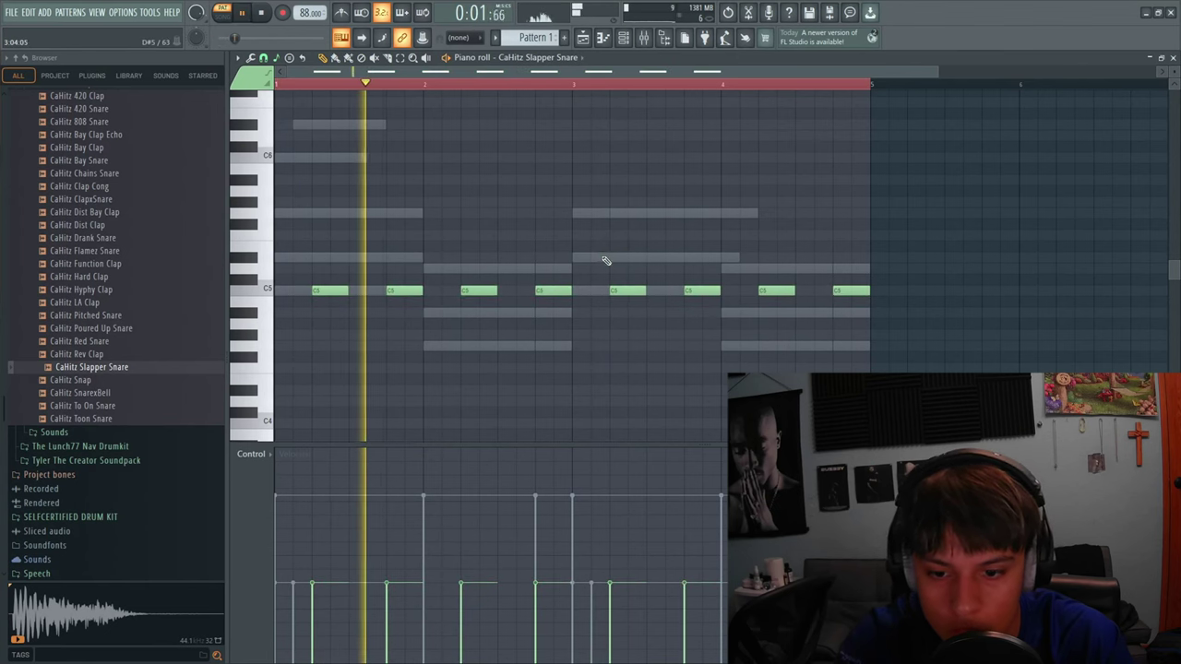
- Raise the velocity of all the snare notes and close the piano roll
key(ctrl+a)
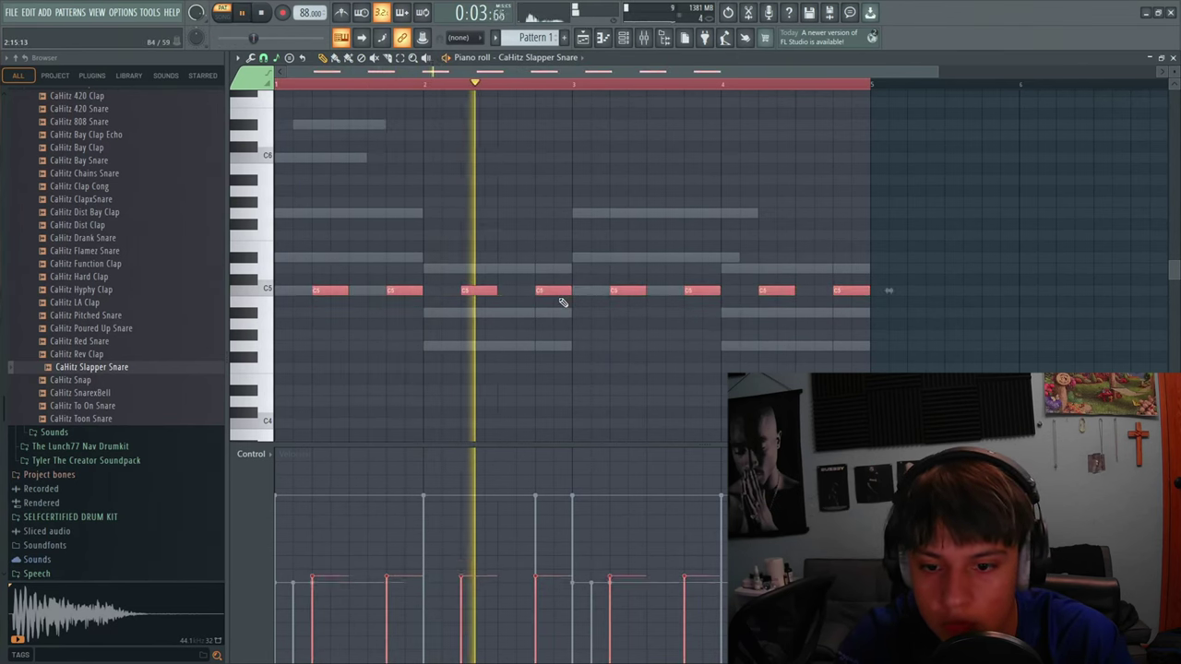
scroll(564, 301, up, 3)
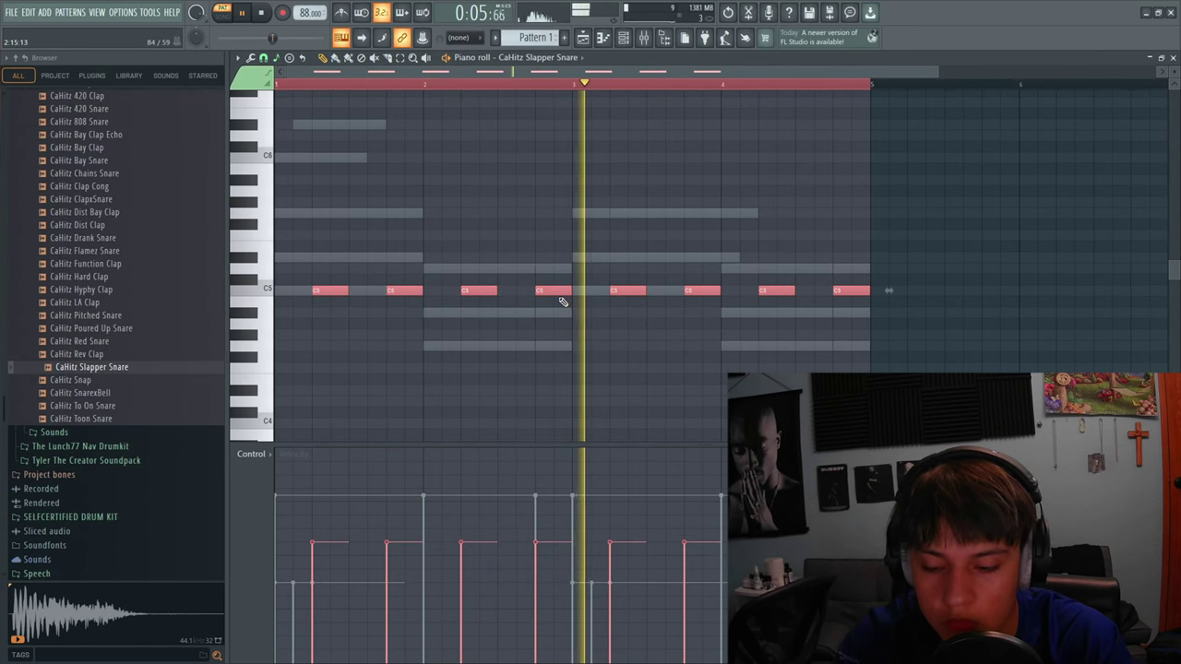
key(F7)
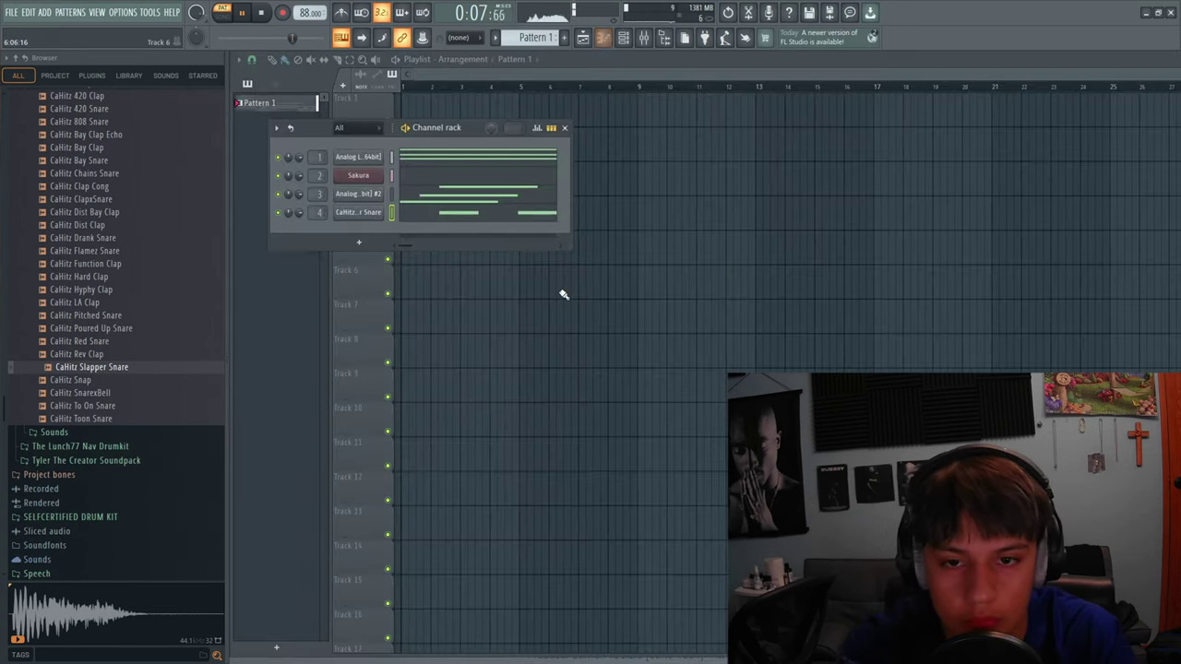
- Collapse the Snares & Claps folder and open the California Hitz 808_s & Kicks folder in the sample browser
scroll(198, 193, up, 3)
click(175, 163)
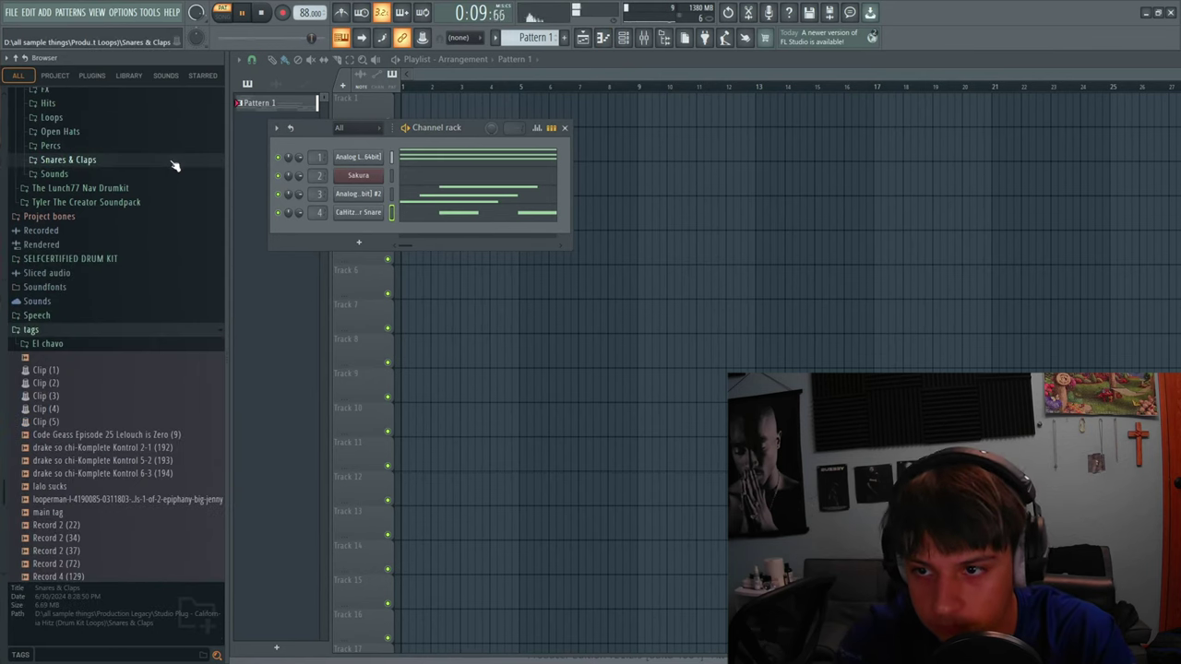
scroll(166, 177, up, 2)
click(134, 127)
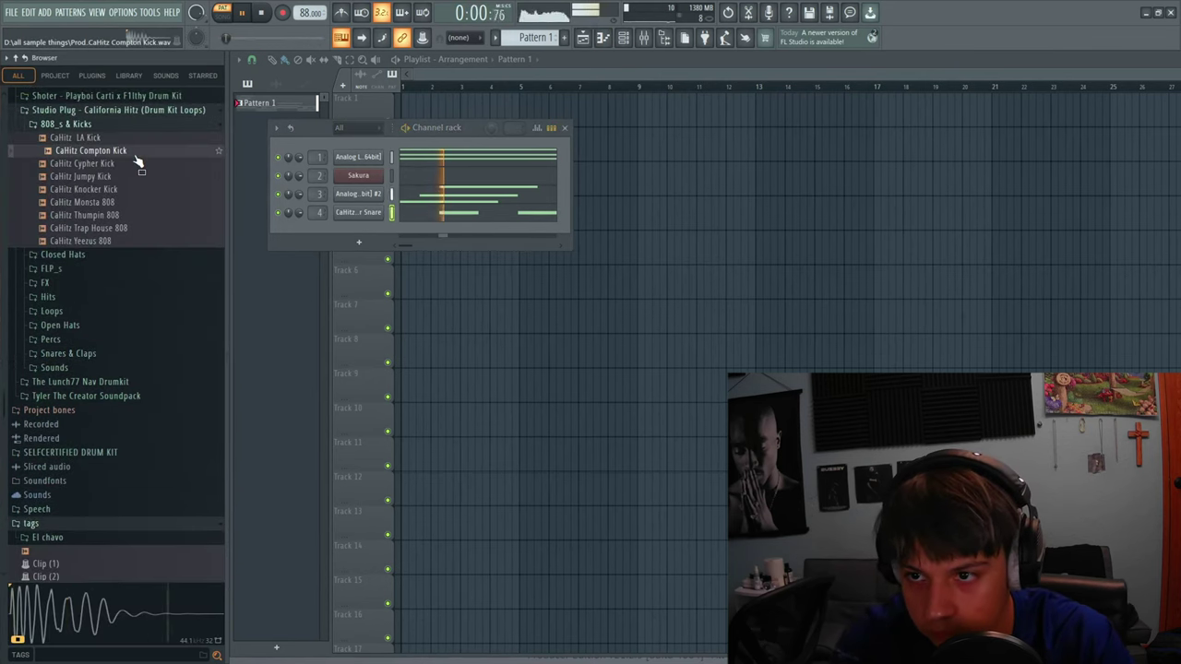
- Audition the kicks and 808s in the folder and add CaHitz Trap House 808 as a new channel below the snare
click(163, 189)
click(166, 215)
click(169, 228)
click(173, 241)
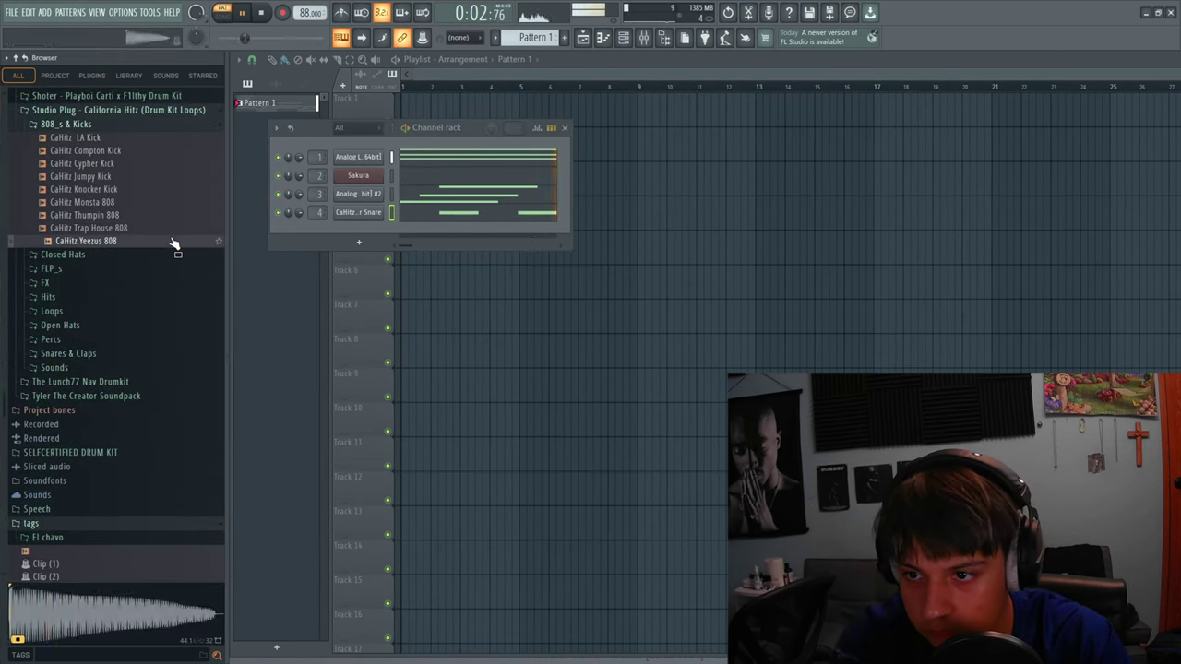
click(169, 228)
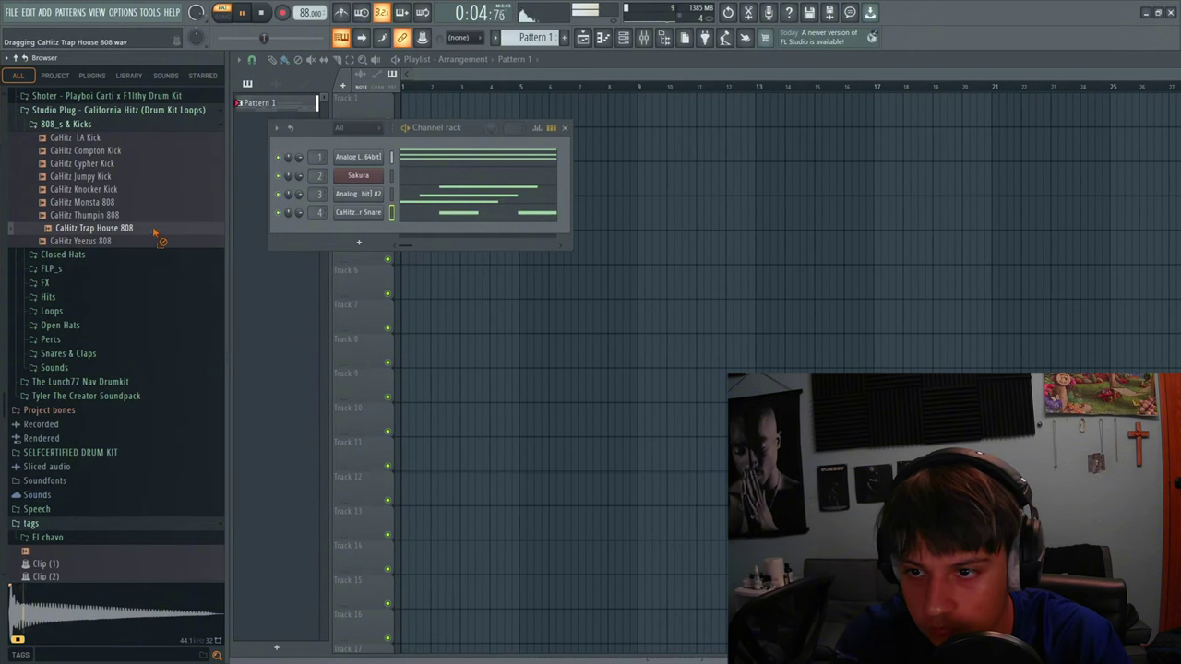
drag(342, 225, 346, 232)
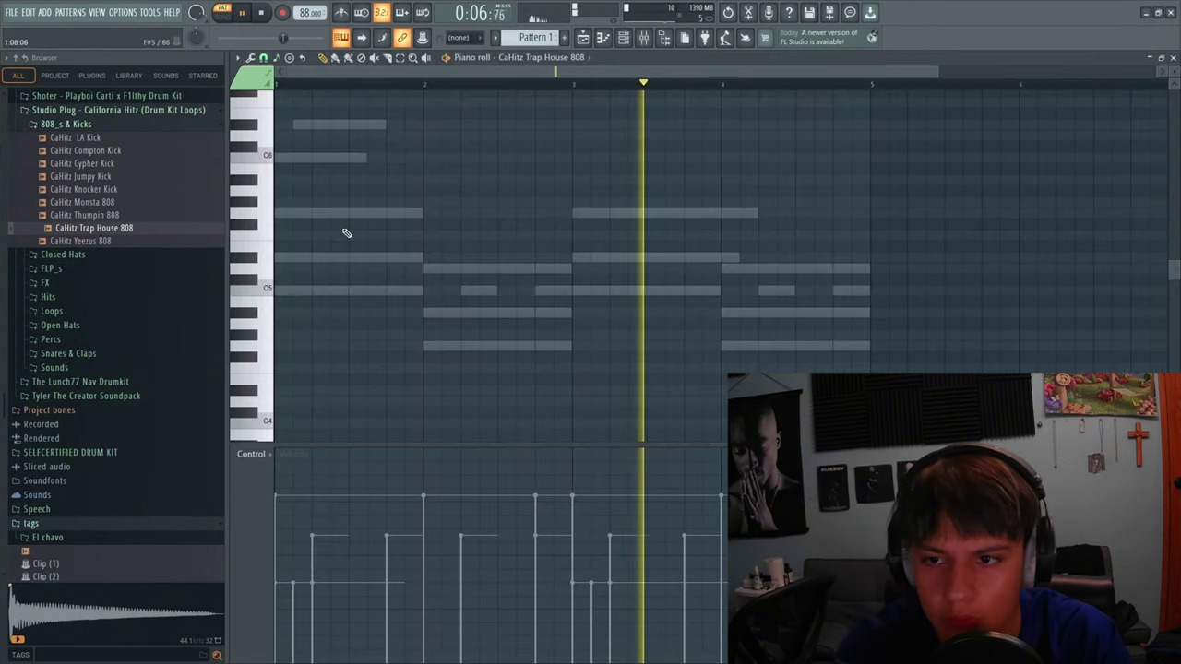
- Enable the volume envelope on the CaHitz Trap House 808 channel and raise its hold
click(372, 232)
click(358, 218)
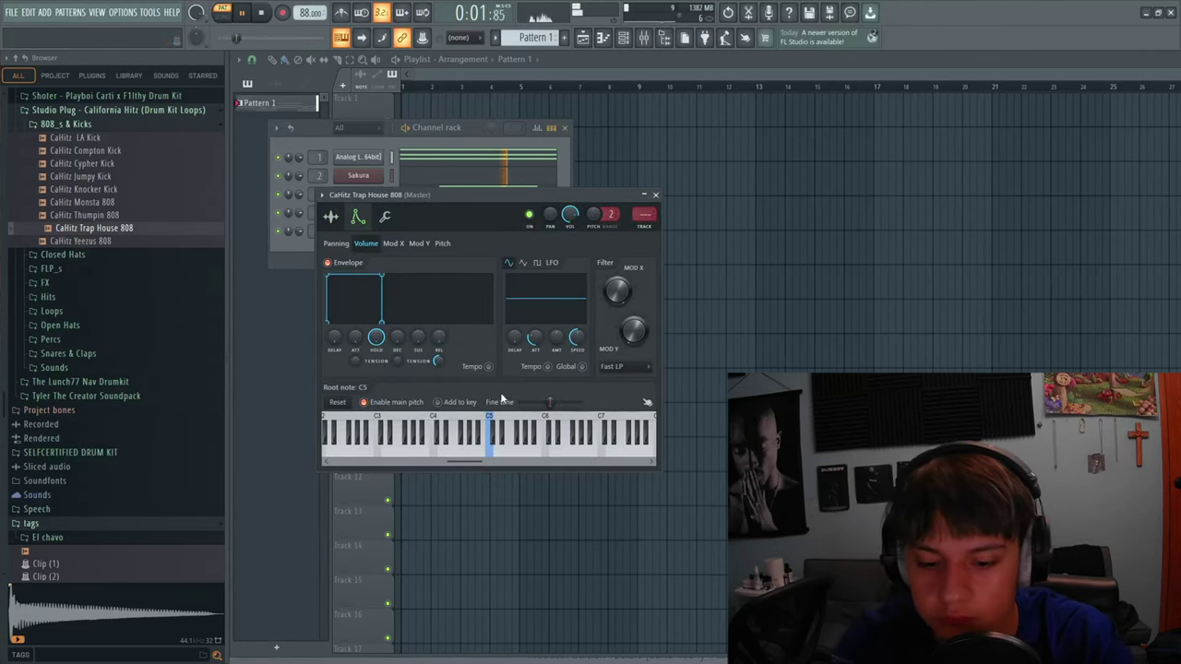
- Place a C5 note at the start of bar 1 in the 808's piano roll and lengthen it to eight steps
key(F7)
click(287, 292)
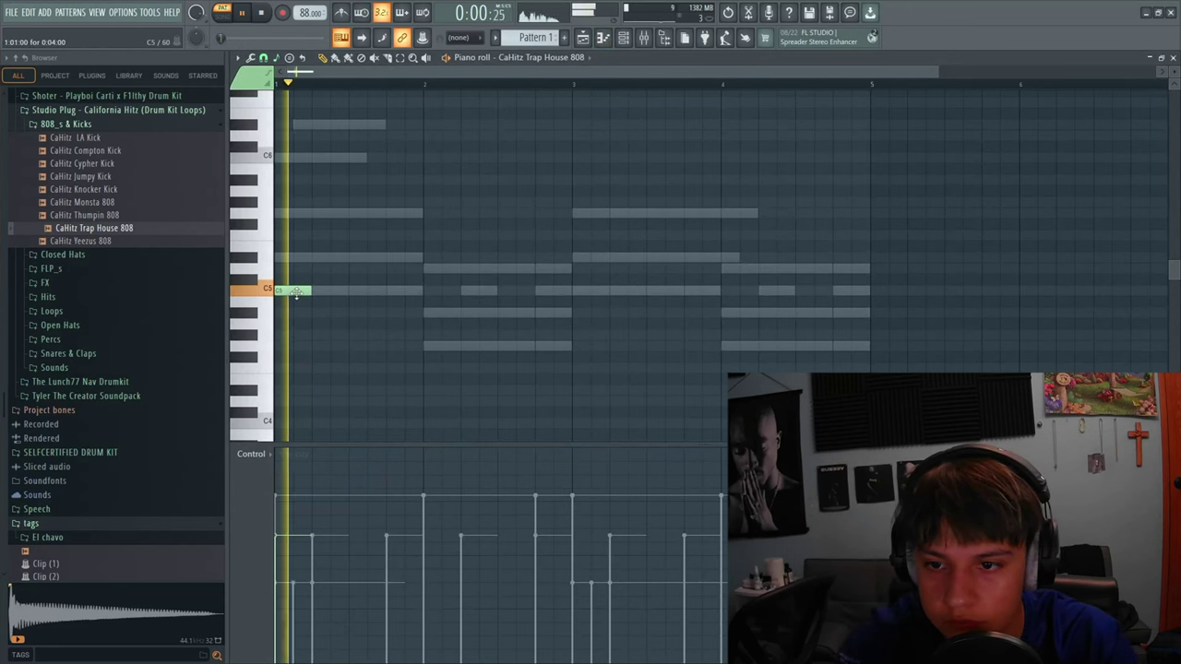
drag(310, 291, 348, 294)
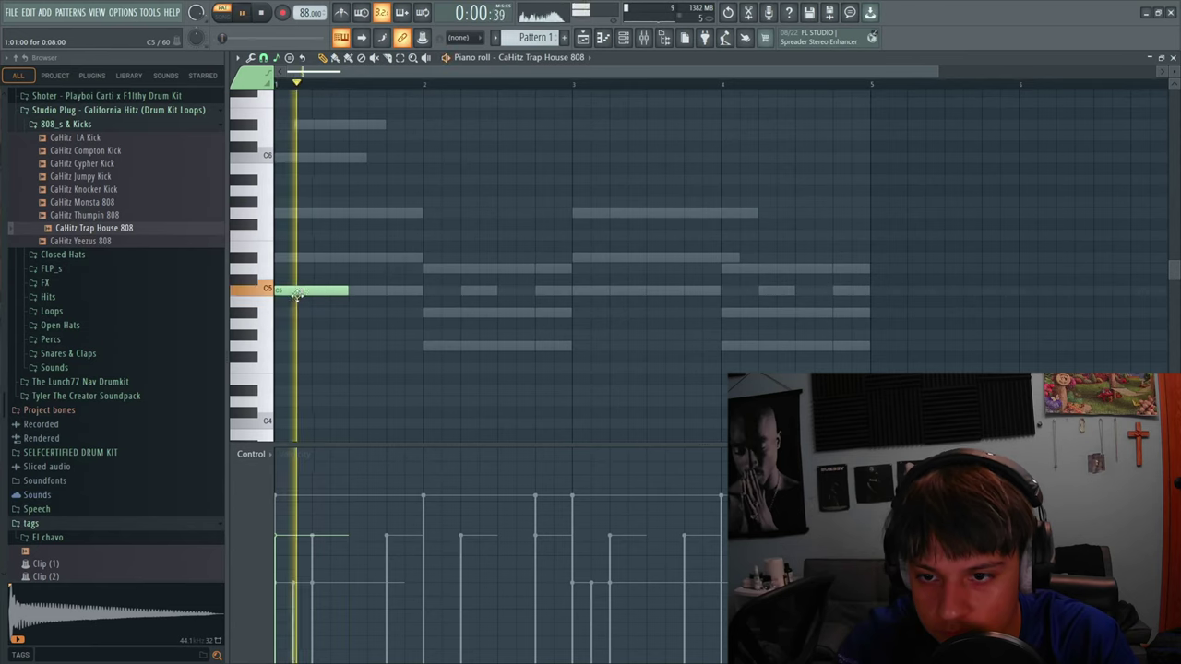
key(space)
scroll(298, 297, up, 2)
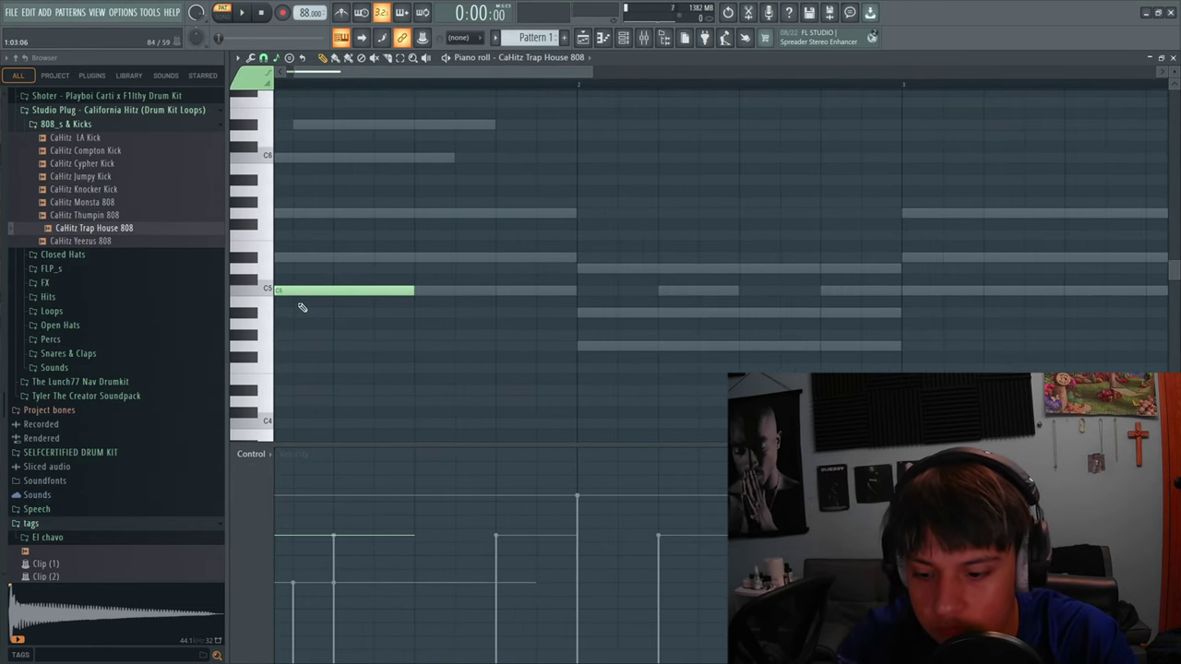
- Raise the velocity of the 808's C5 note and check it against the loop
key(ctrl+a)
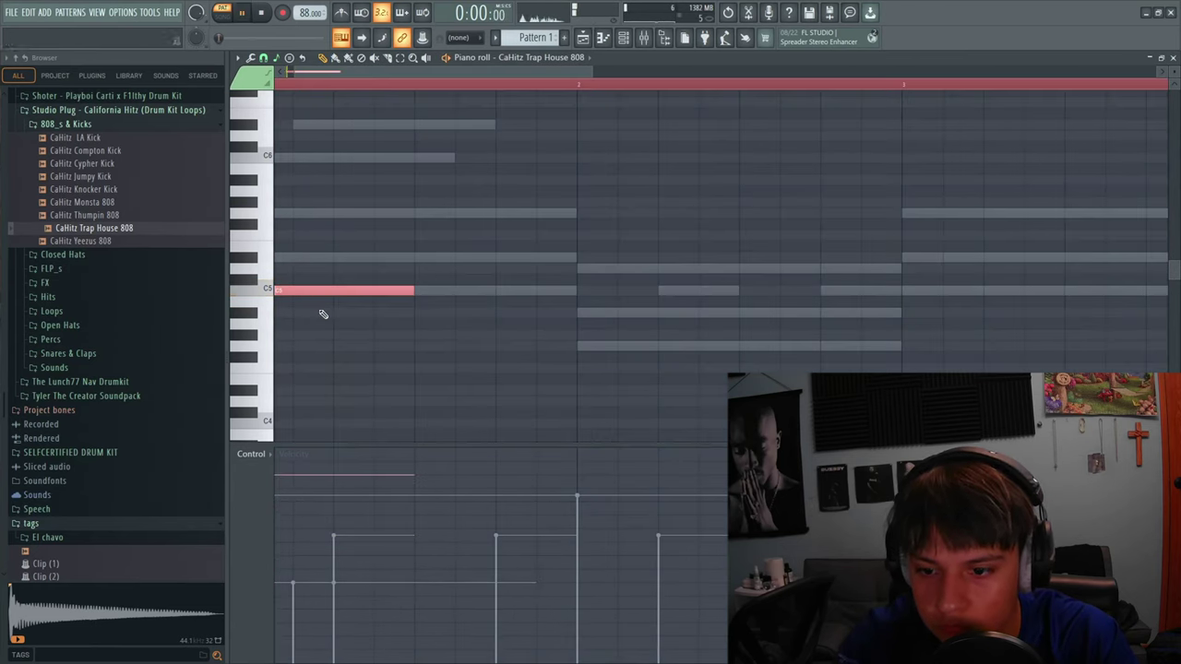
key(space)
scroll(328, 319, down, 3)
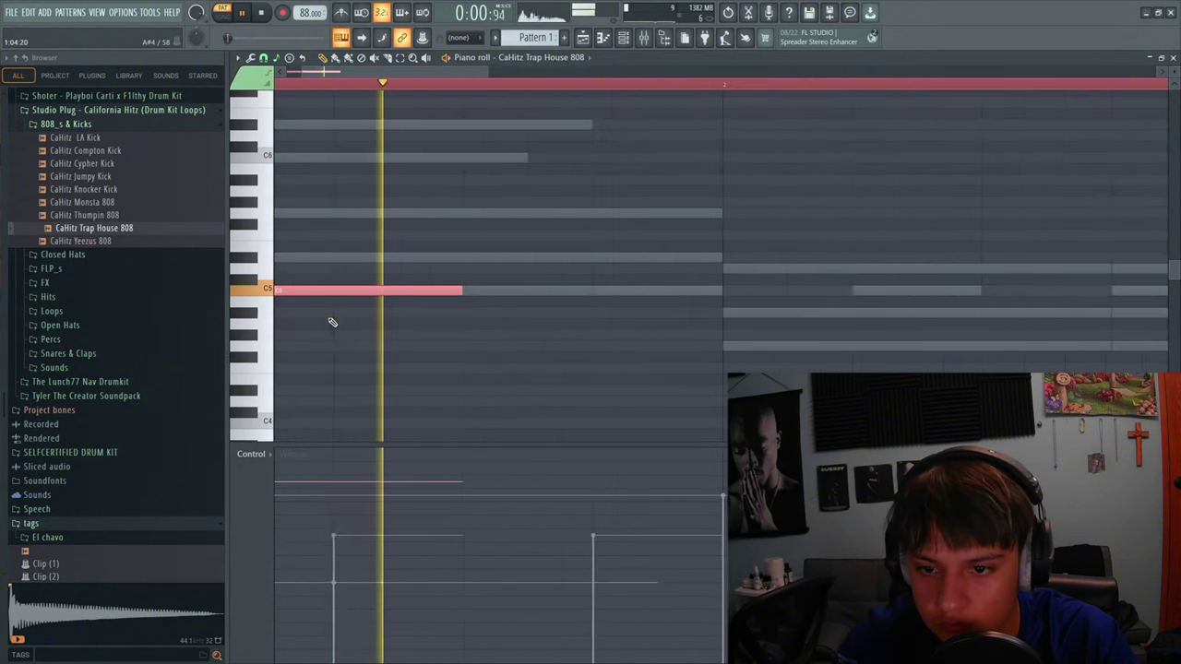
key(space)
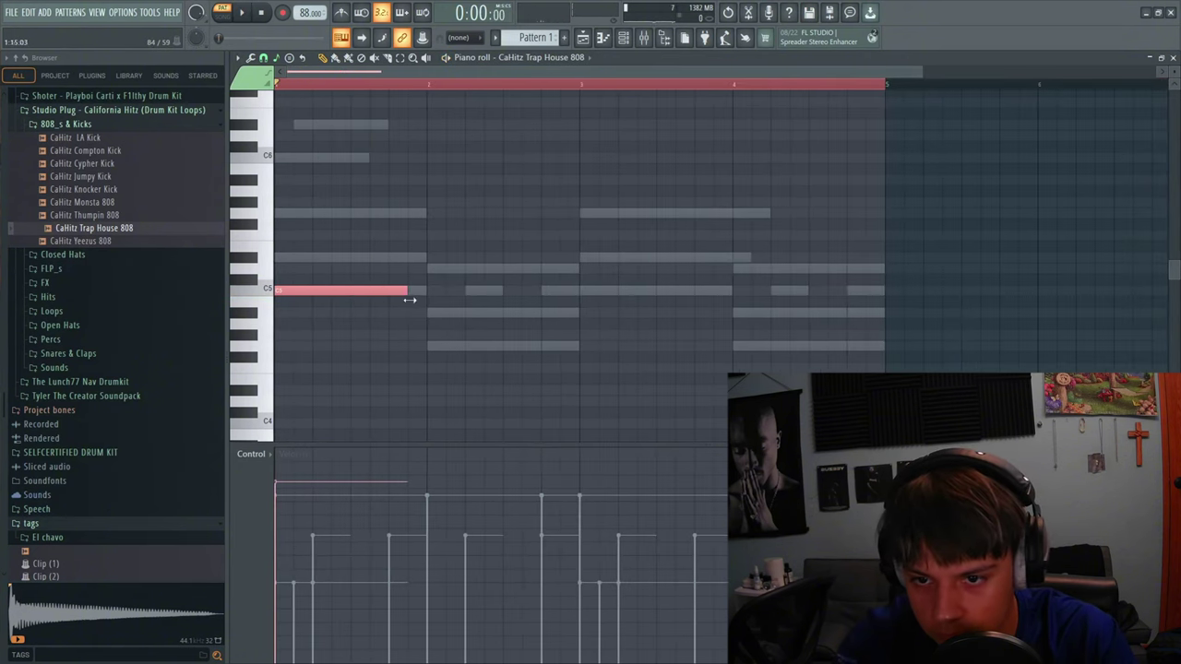
- Fill bar 1 of the 808 with C5 notes of ten and six steps, and add a six-step G4 note starting bar 2
key(space)
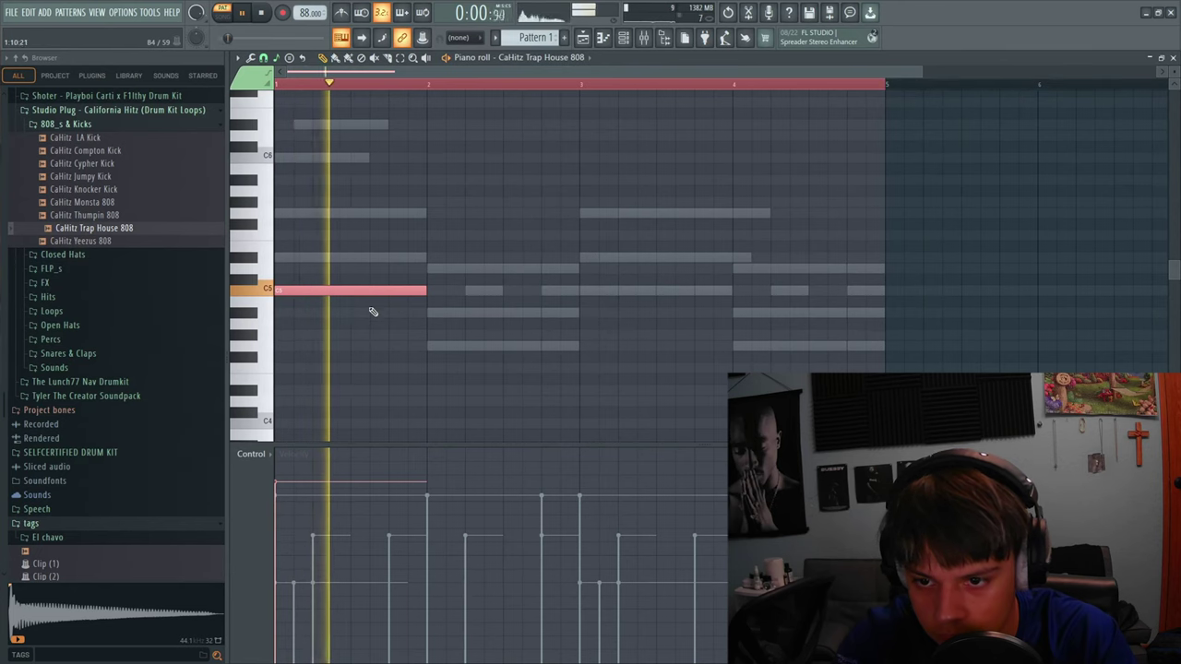
key(space)
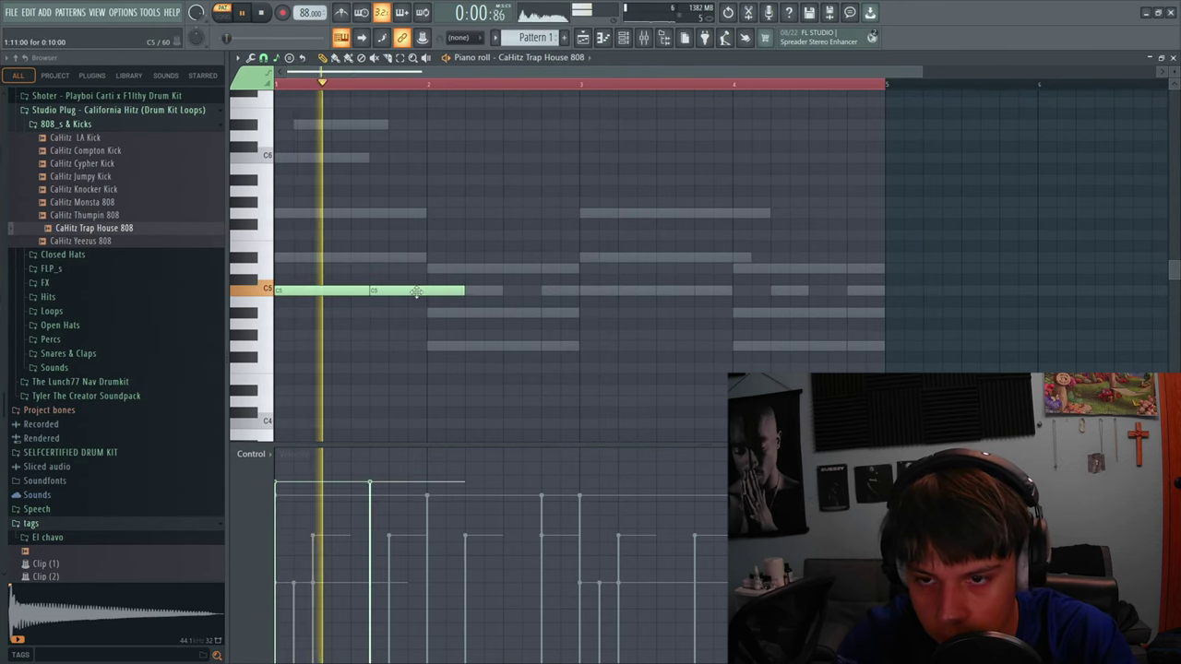
drag(451, 292, 434, 295)
key(space)
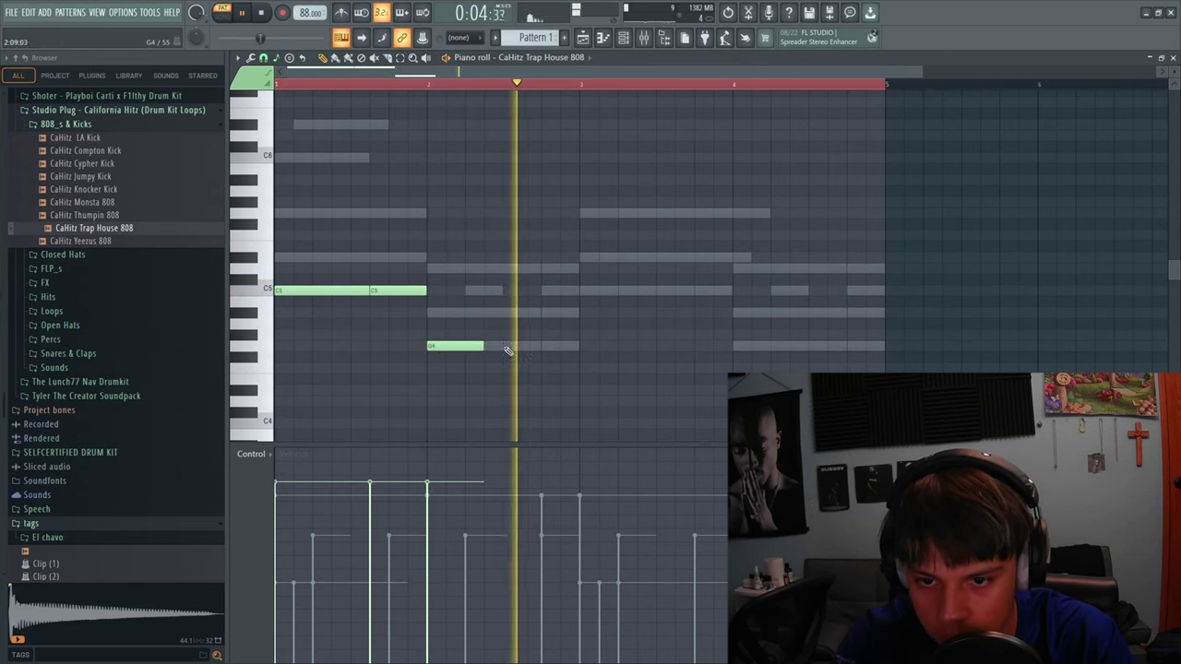
- Lengthen the 808's bar 2 G4 note to eight steps, and add two eight-step C5 notes in bar 3 and a G4 starting bar 4
mouse_move(508, 350)
mouse_down()
mouse_move(488, 347)
mouse_move(521, 347)
mouse_move(503, 348)
mouse_up()
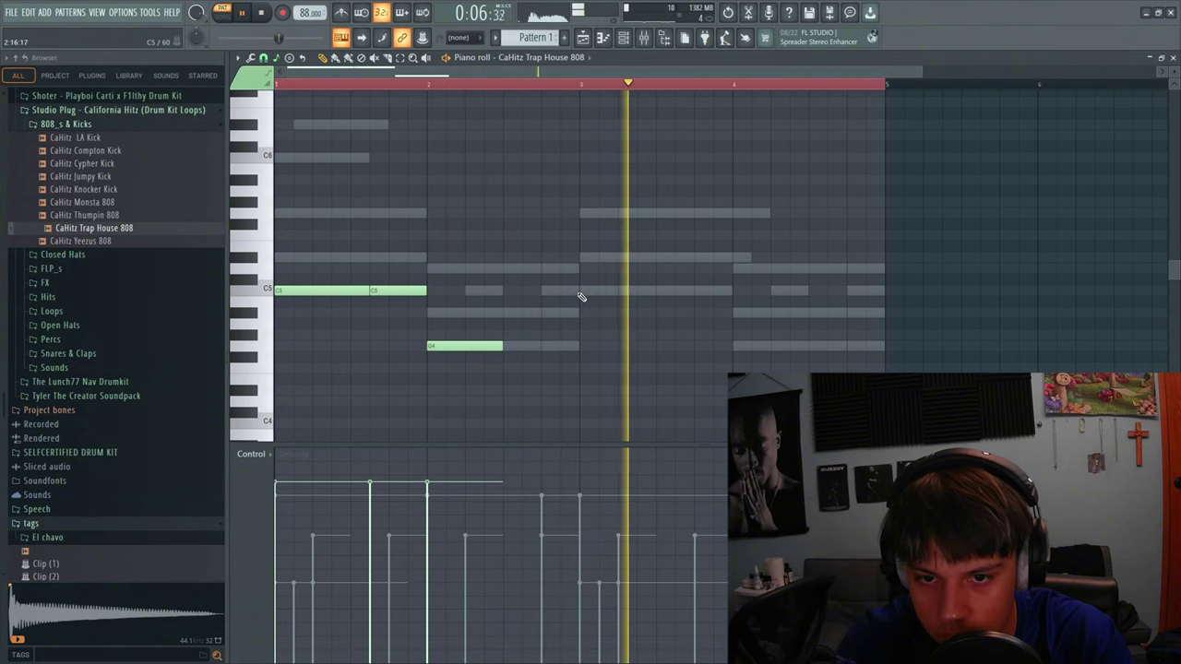
click(583, 293)
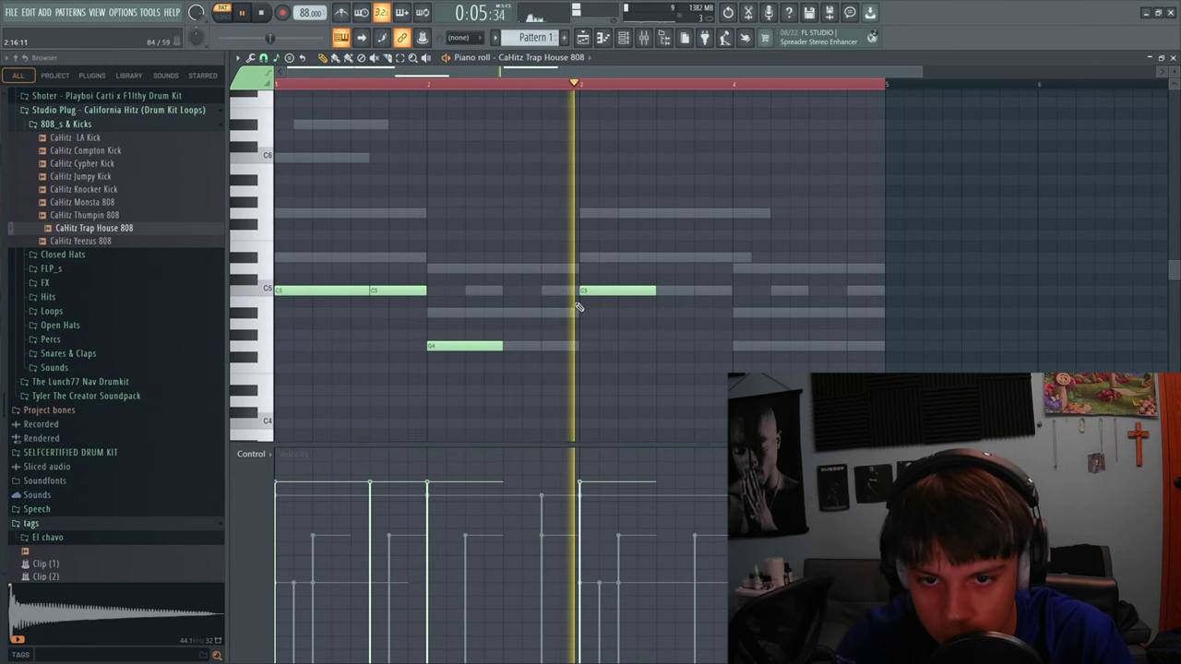
click(679, 291)
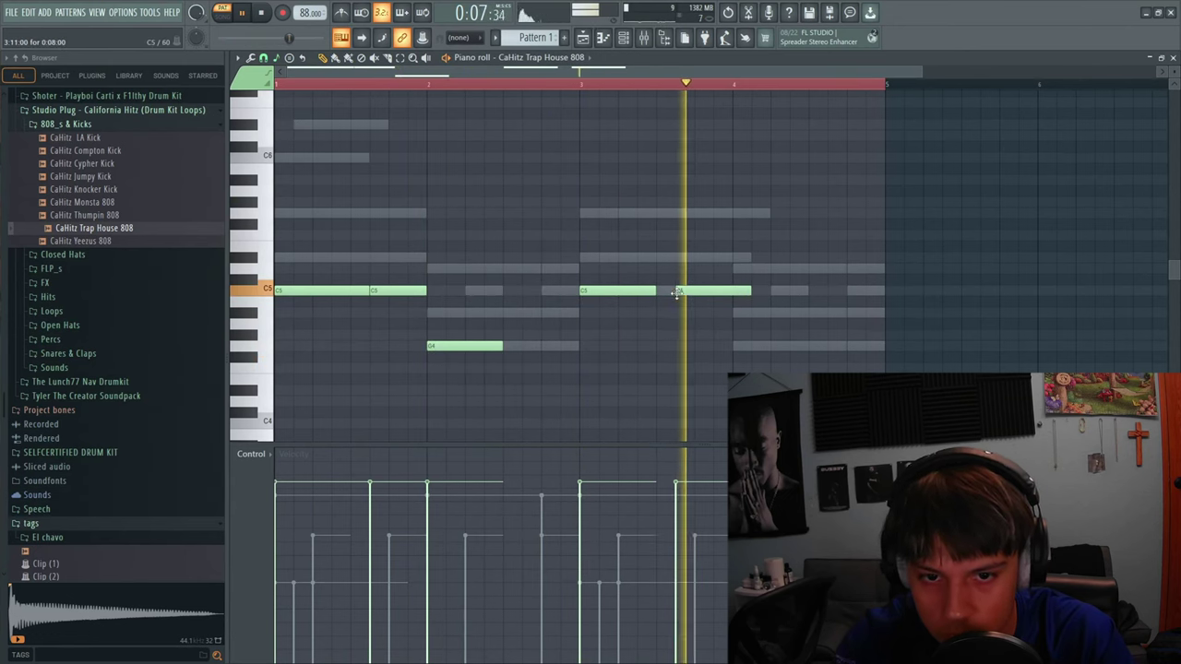
click(736, 346)
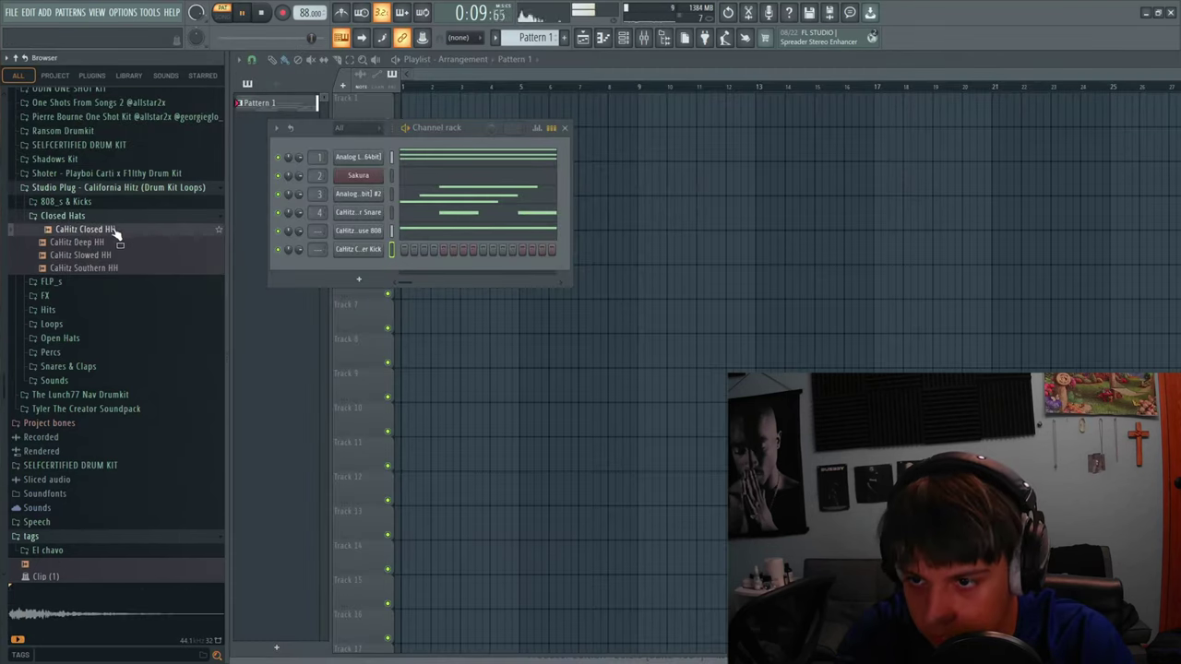
- Fill the CaHitz Closed HH channel with a hit on every second step and open its piano roll
right_click(370, 251)
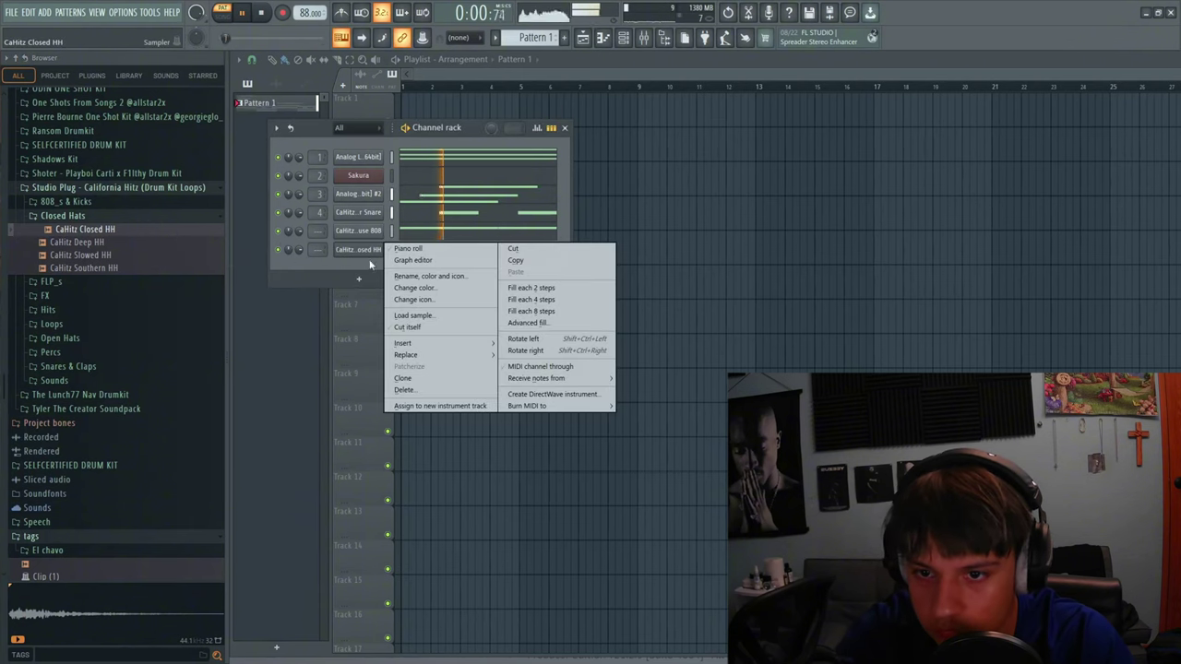
click(531, 299)
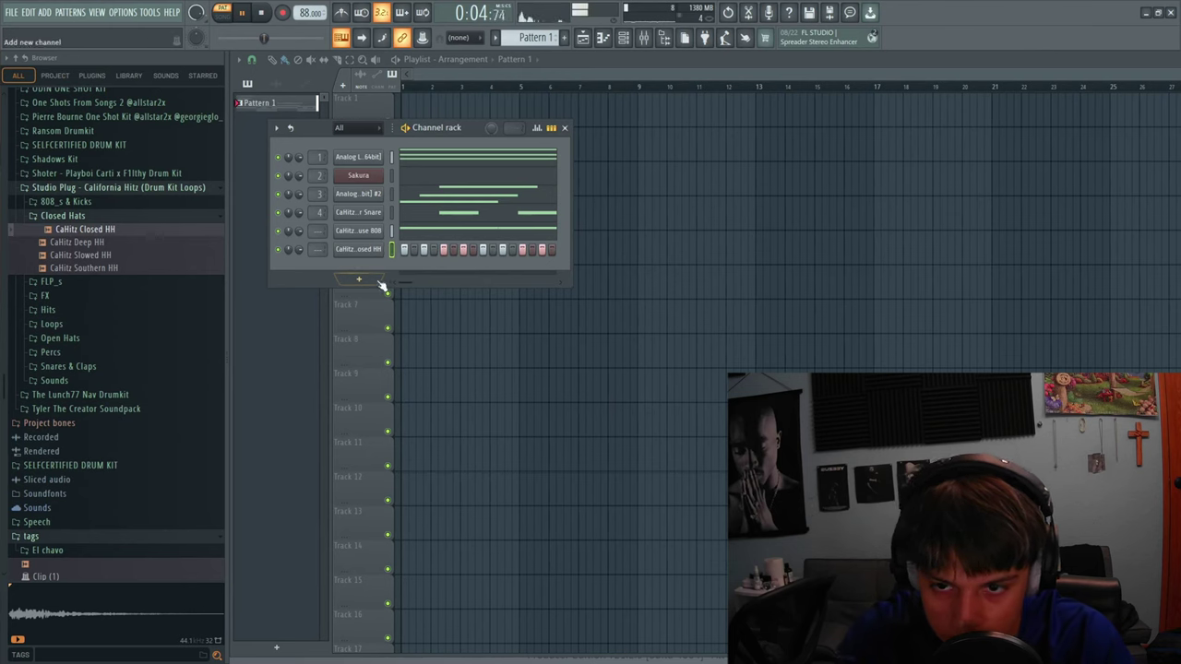
right_click(343, 253)
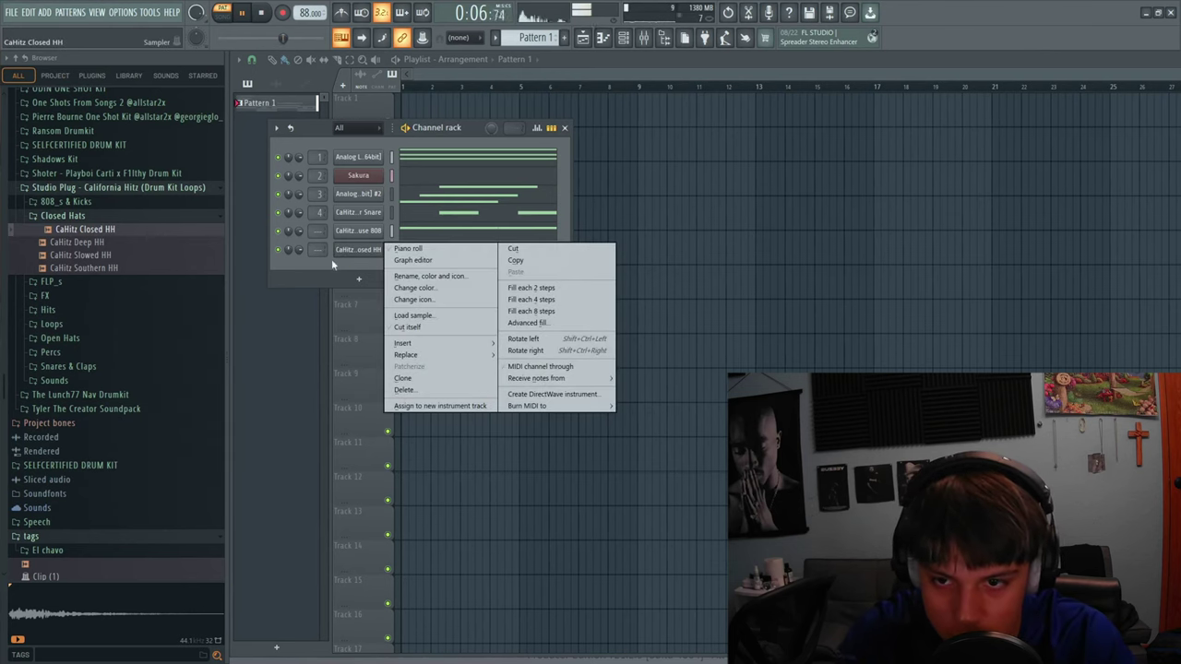
click(326, 268)
key(F7)
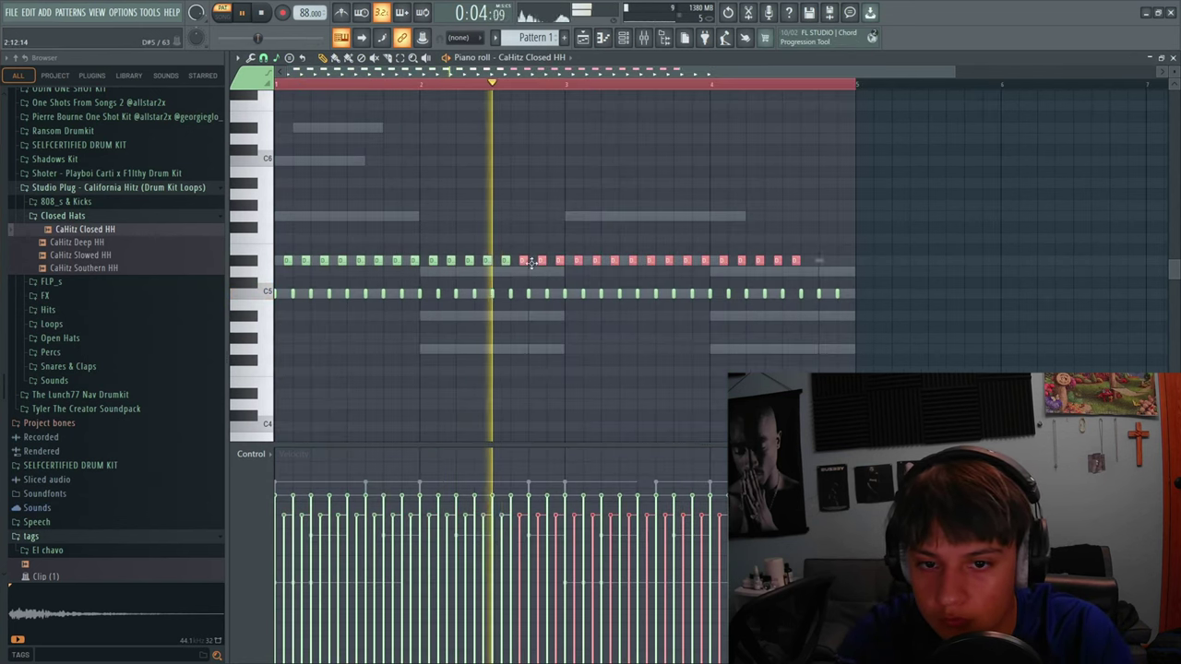
- Shift the copied D#5 hi-hat notes to fill bars 3 and 4, and move the whole D#5 row down to C5
drag(530, 263, 585, 263)
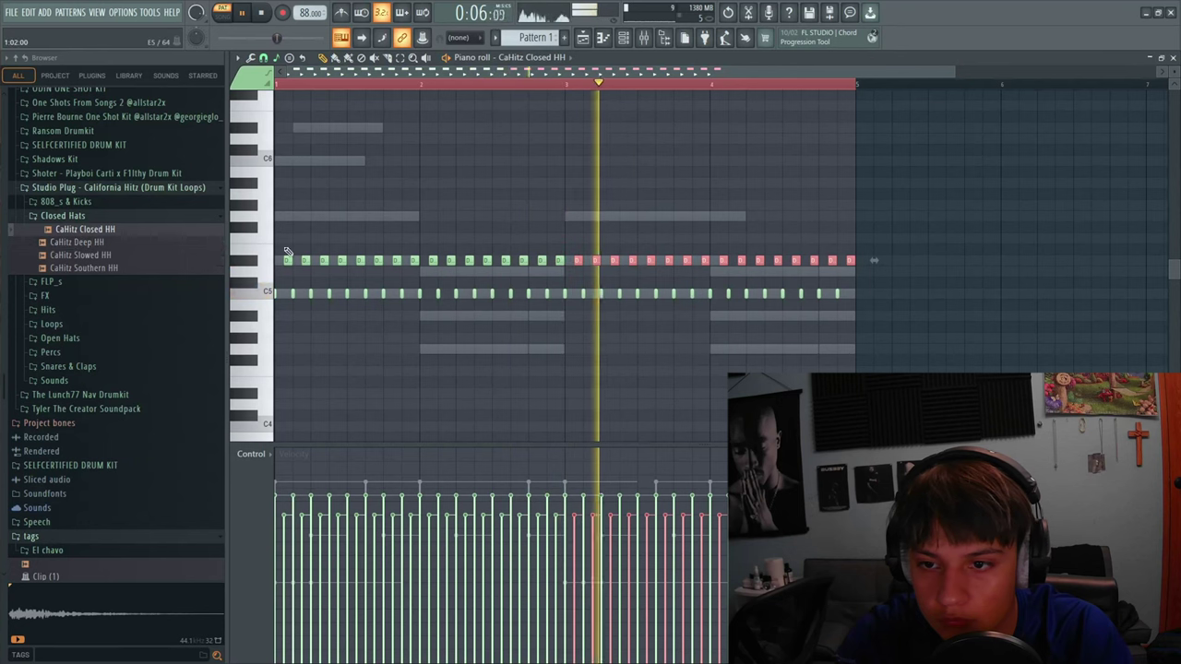
drag(279, 235, 882, 281)
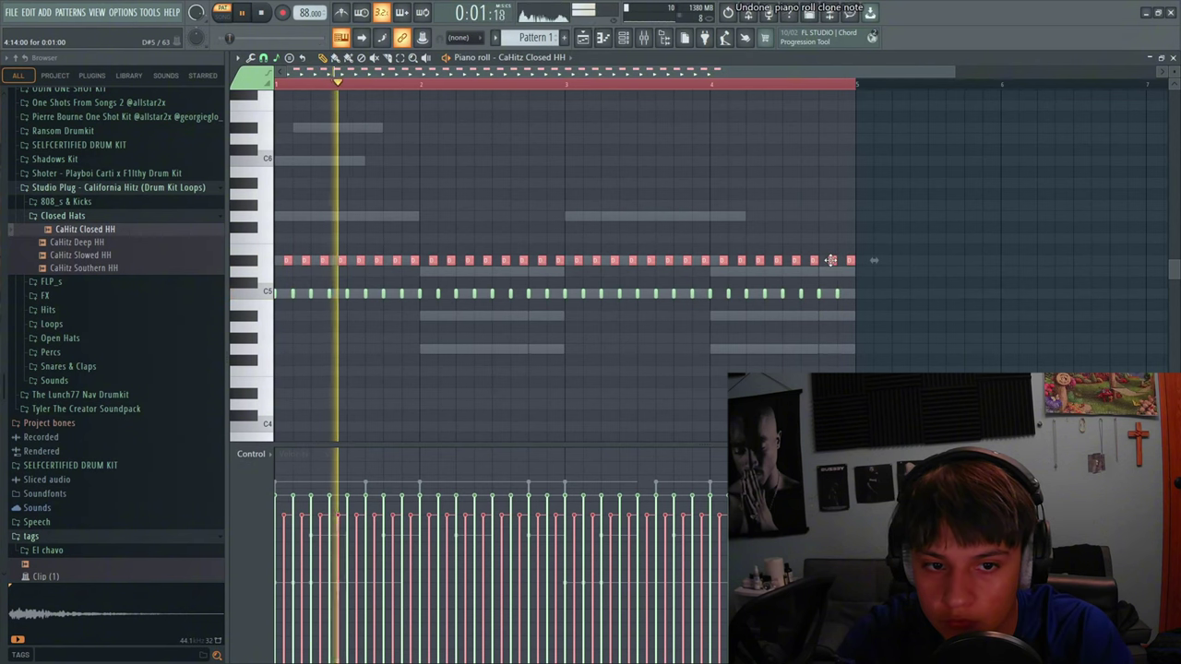
drag(832, 262, 838, 294)
click(835, 269)
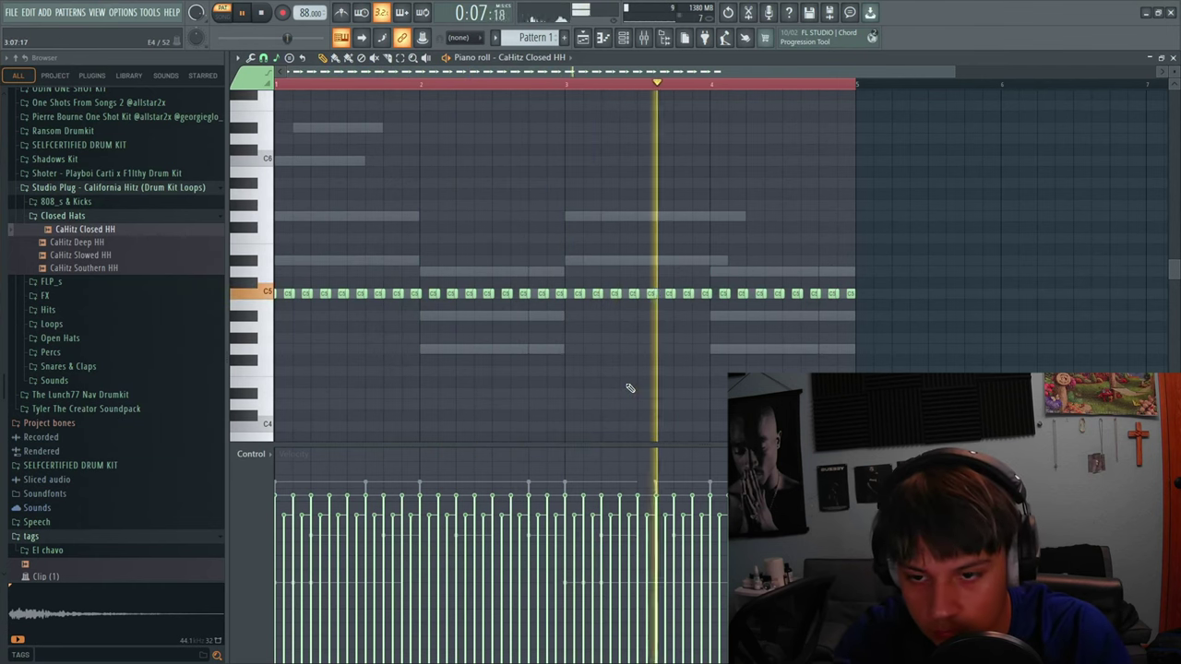
key(ctrl+z)
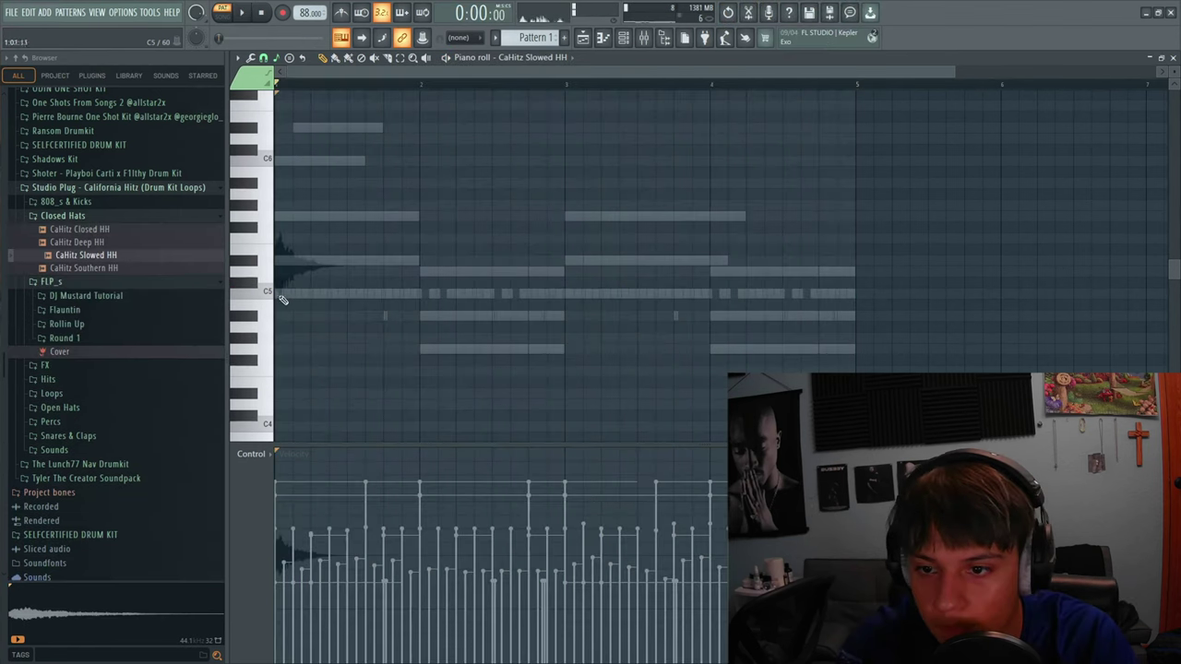
- Place a one-bar C5 note at the start of CaHitz Slowed HH and short two-step C5 notes in bar 2
click(464, 318)
key(space)
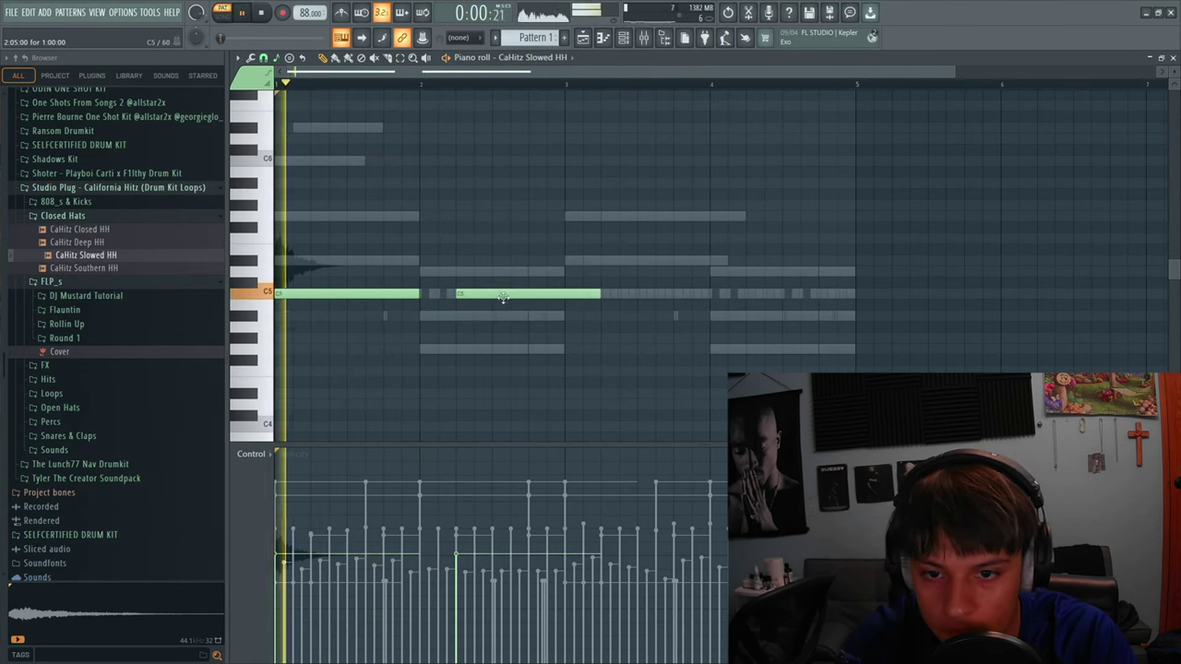
right_click(471, 296)
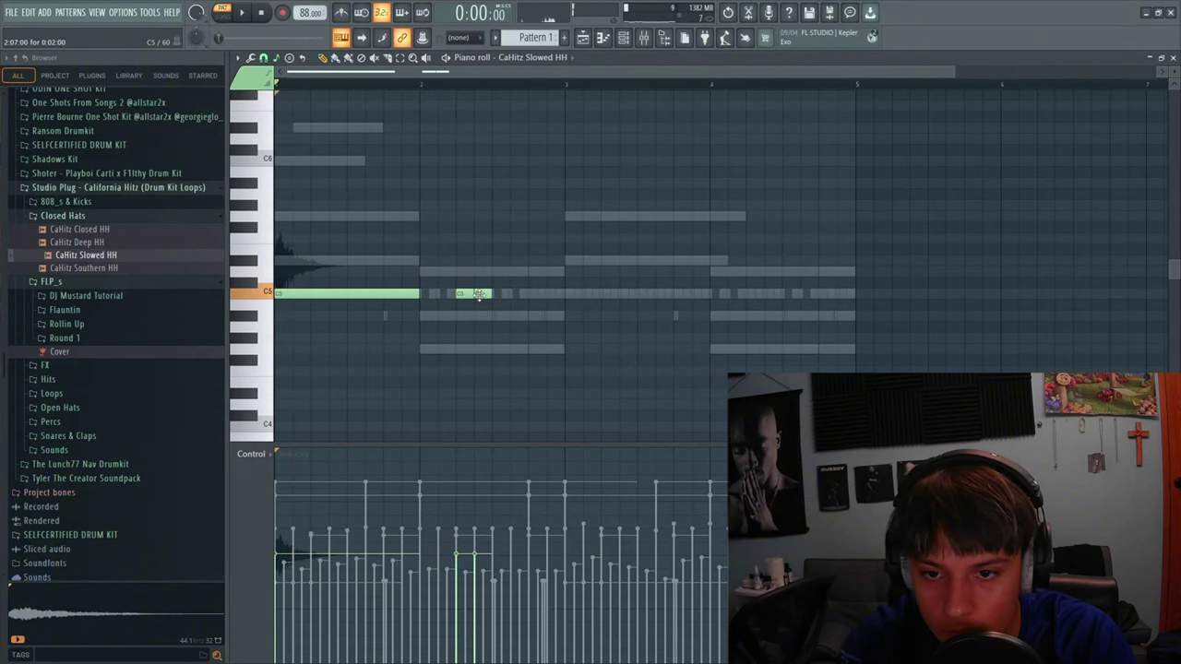
ctrl+click(484, 294)
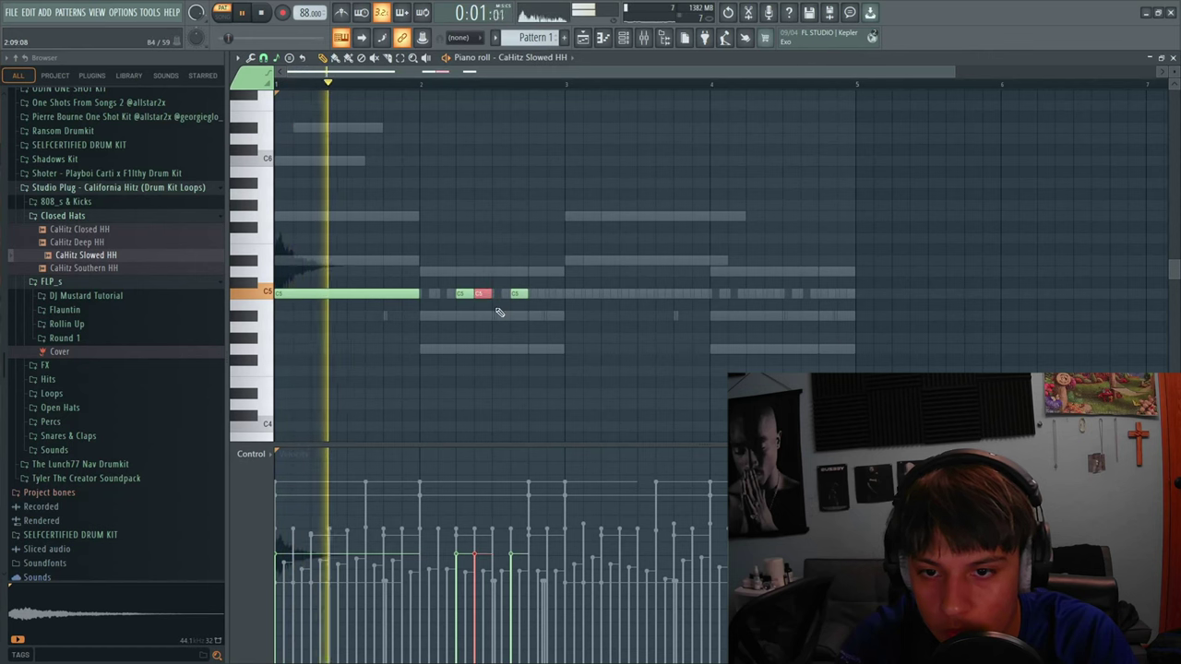
- Chop the selected two-step C5 note in bar 2 using the Default chopper pattern with an adjusted time multiplier
key(alt+u)
drag(557, 307, 557, 293)
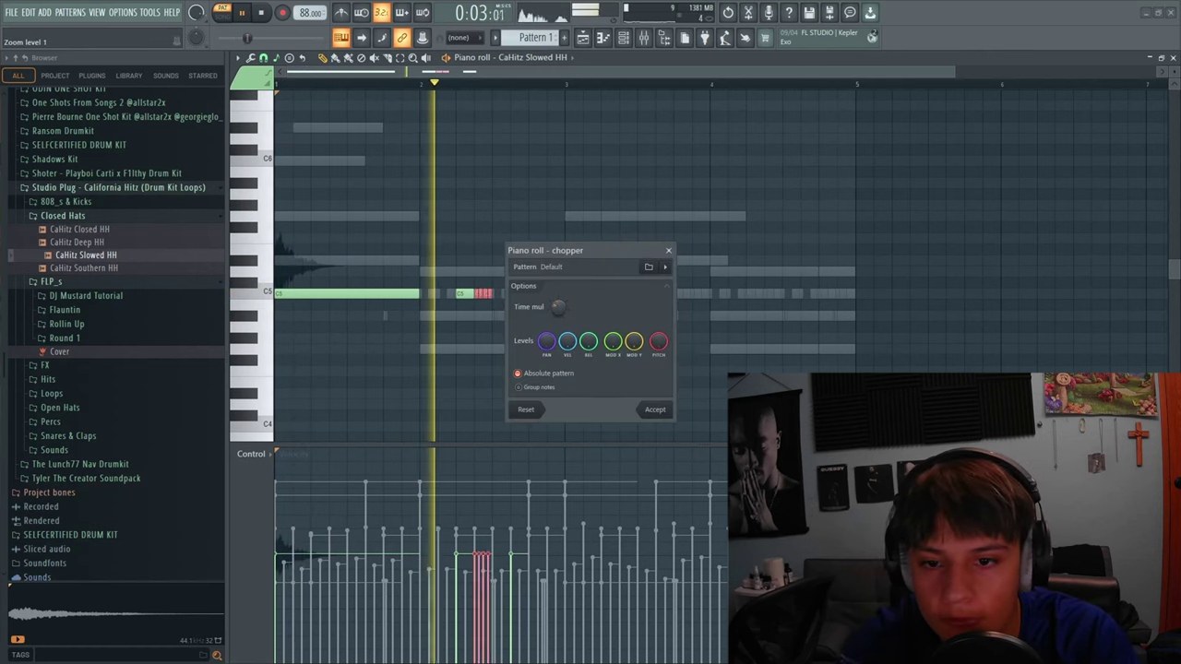
click(654, 410)
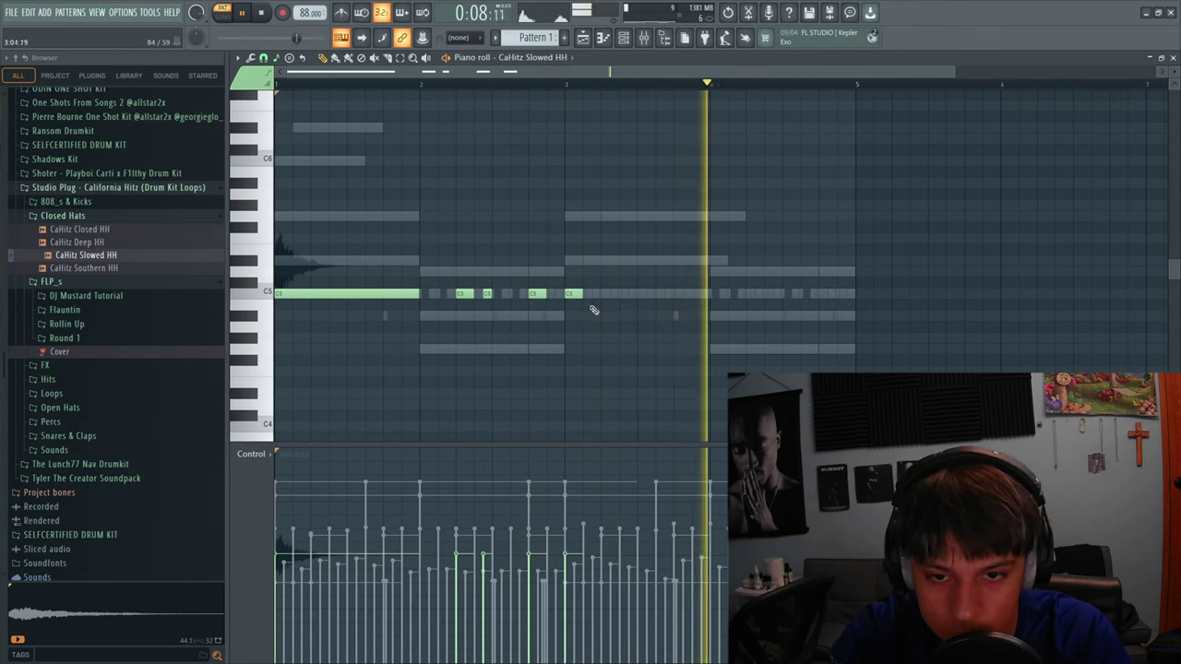
- Select the three short CaHitz Slowed HH notes in bar 2 and lower their velocity
drag(453, 245, 547, 337)
drag(529, 555, 528, 573)
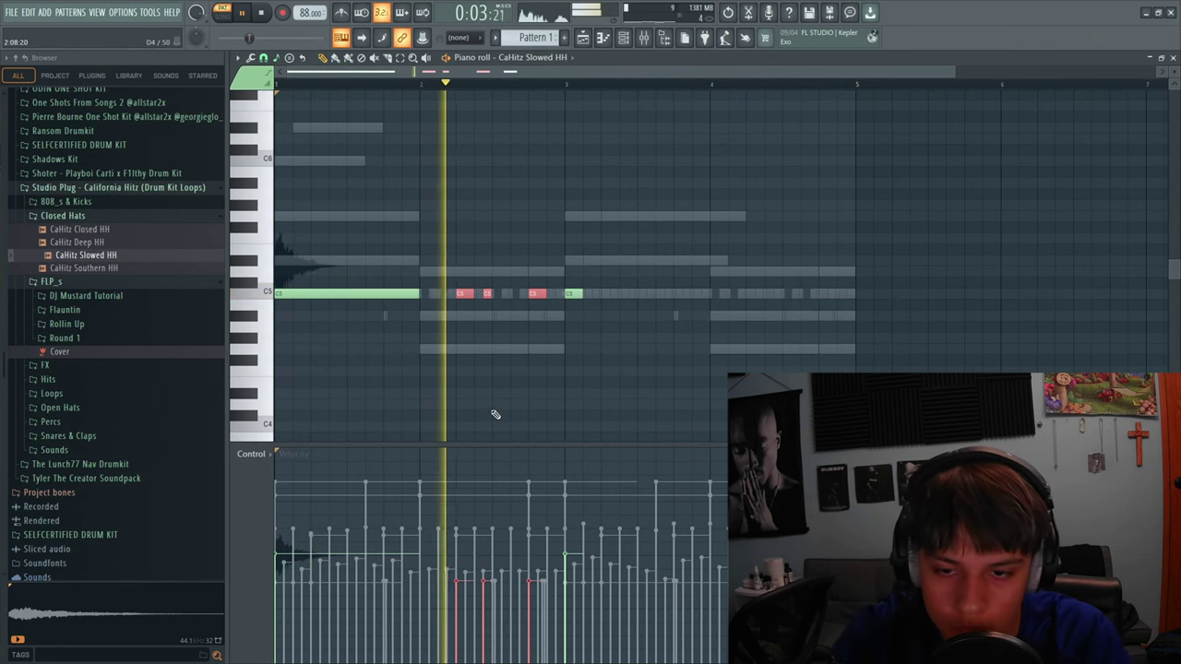
scroll(489, 415, down, 3)
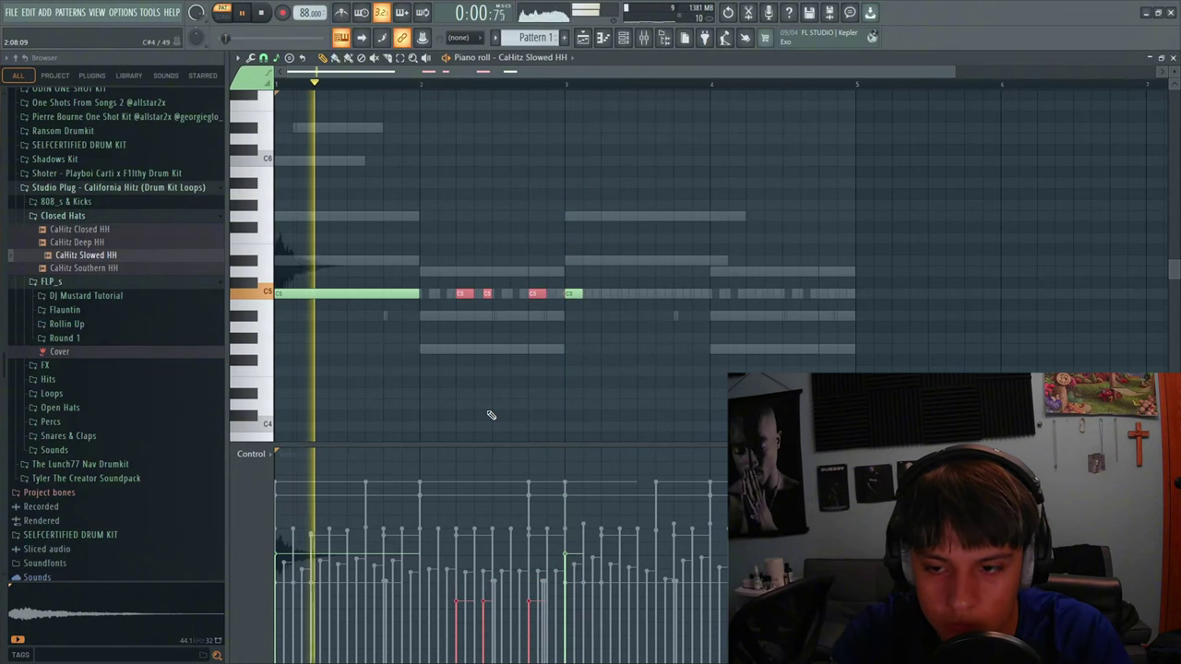
- Preview the CaHitz Southern HH sample and lower the velocity of the Slowed HH notes starting bars 1 and 3
click(168, 269)
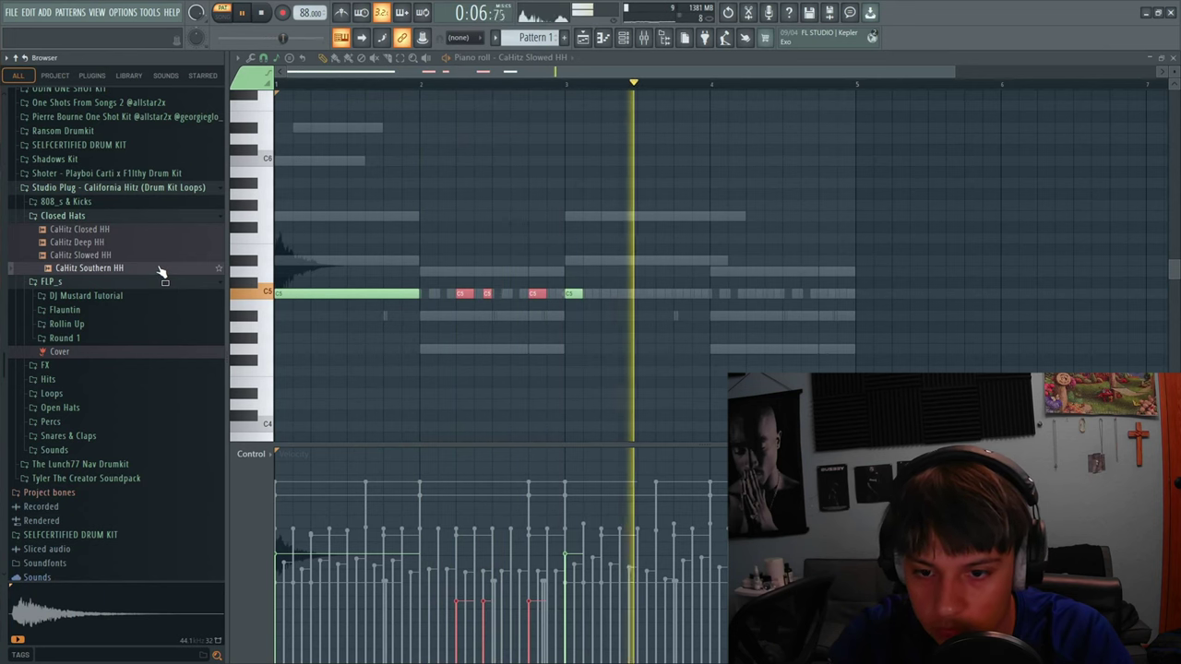
click(364, 295)
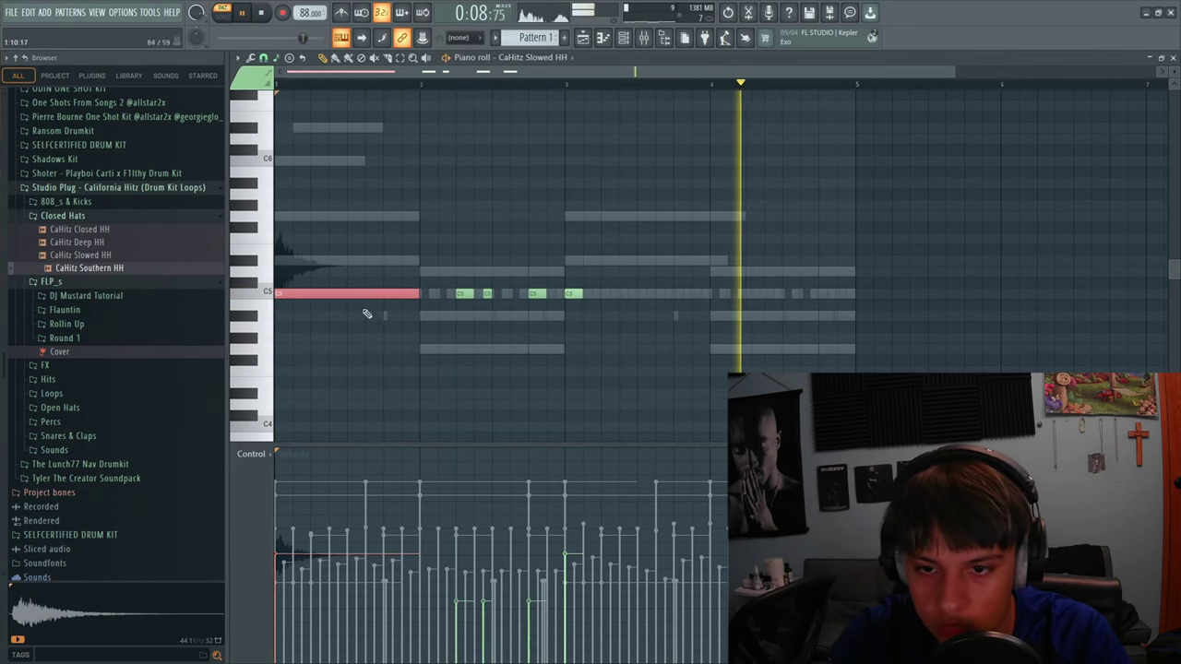
click(574, 293)
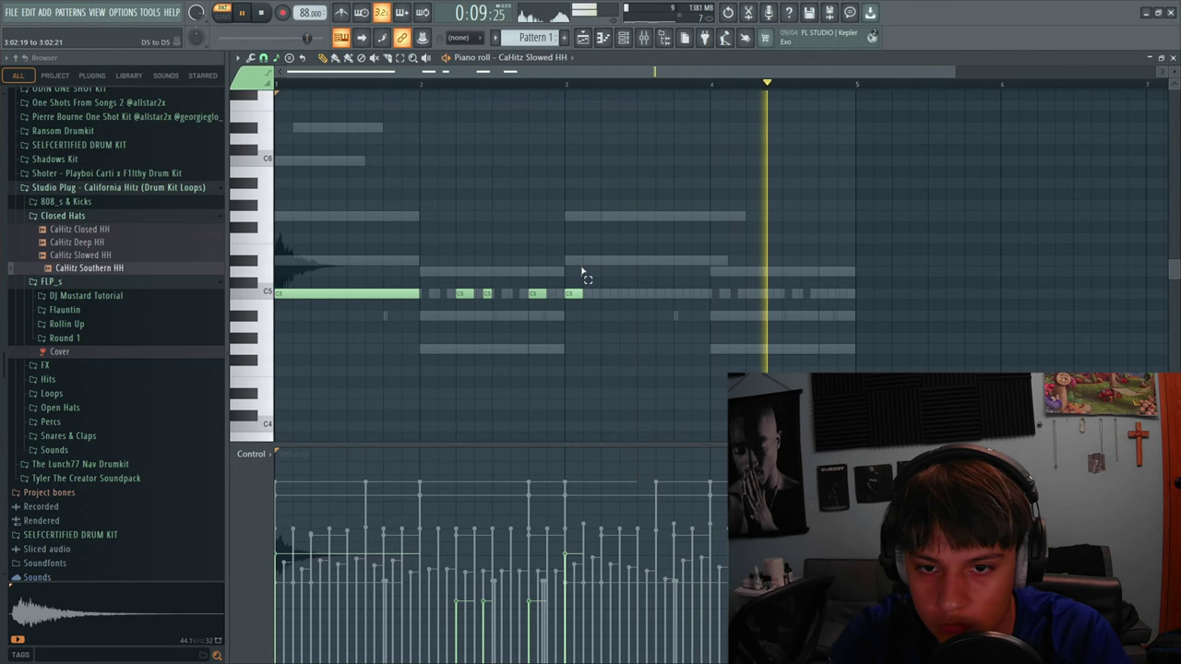
click(373, 269)
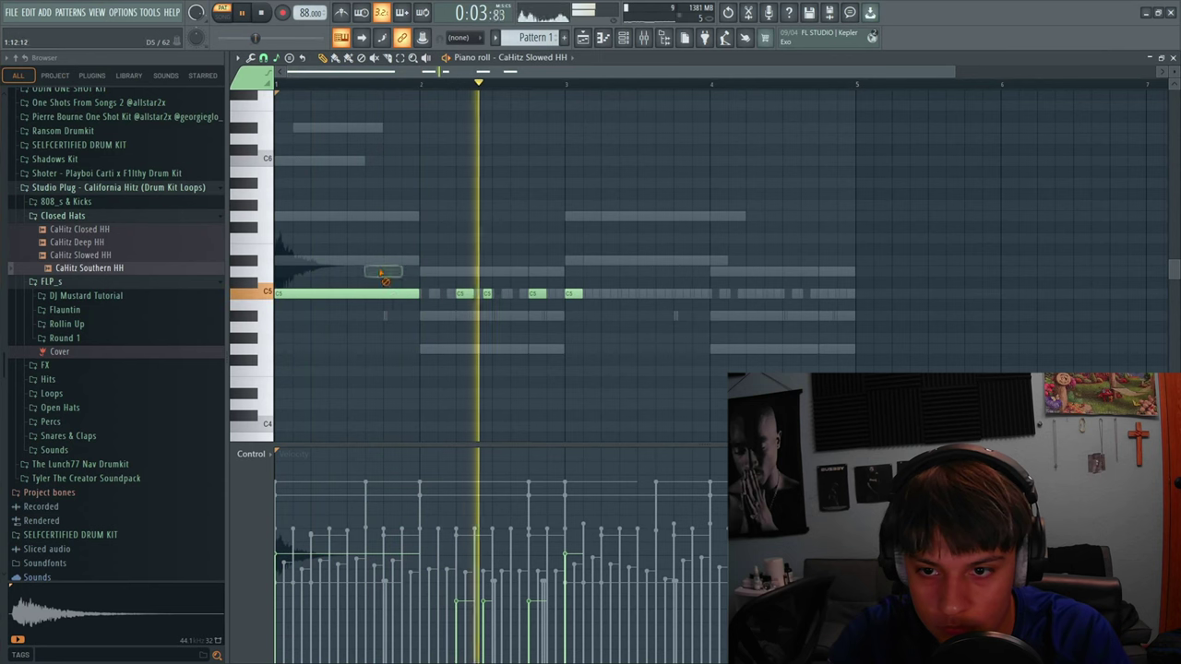
key(ctrl+z)
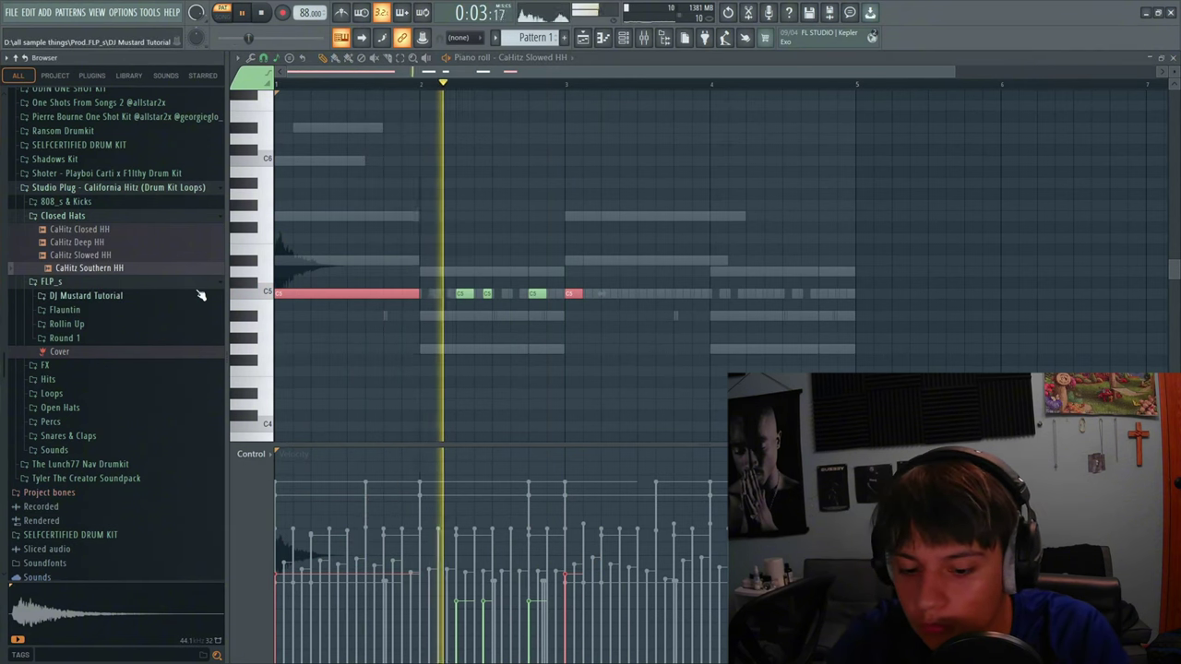
- Add the CaHitz Southern HH sample as a new channel and open its piano roll
key(F5)
key(F6)
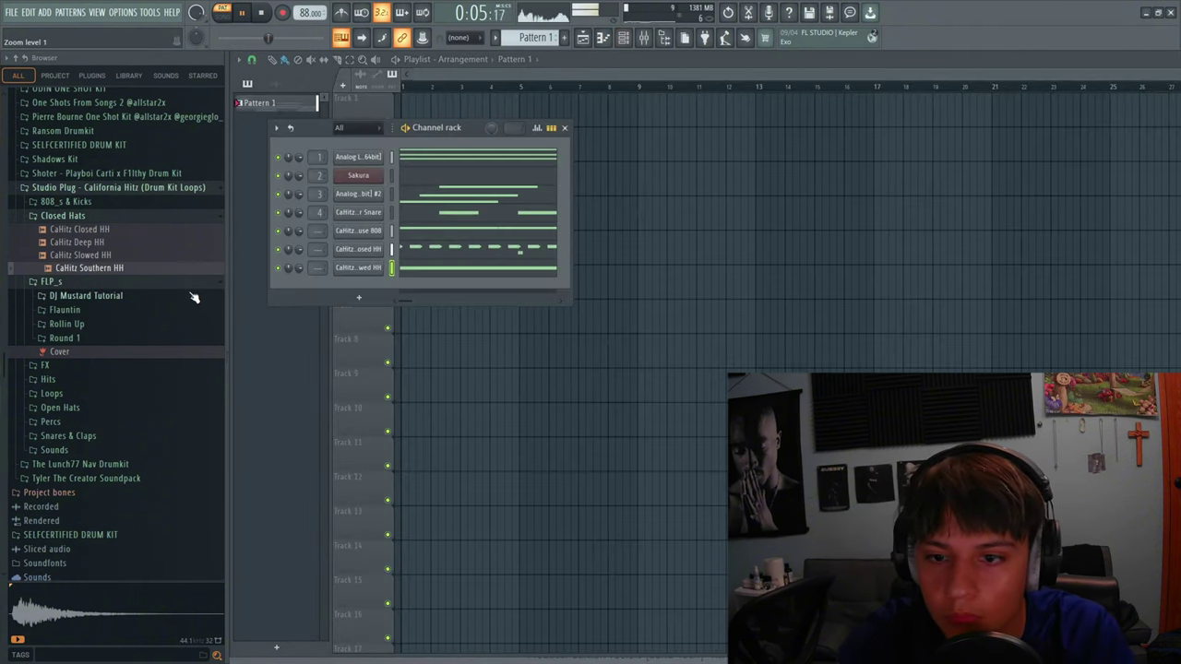
drag(117, 270, 332, 287)
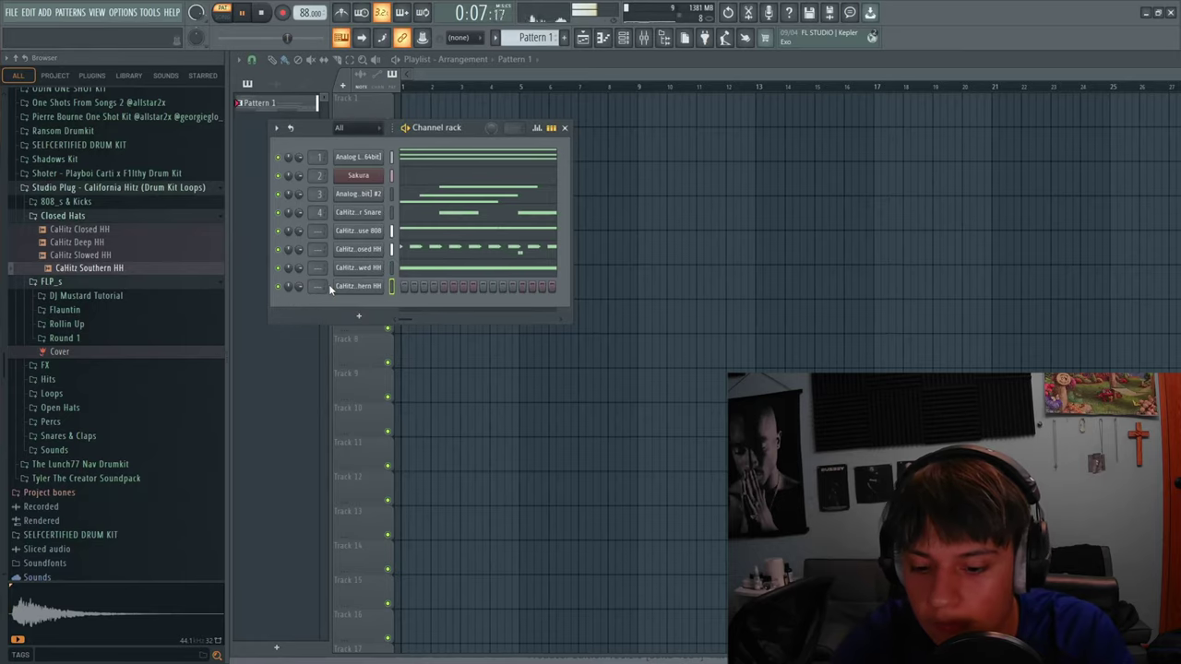
key(F7)
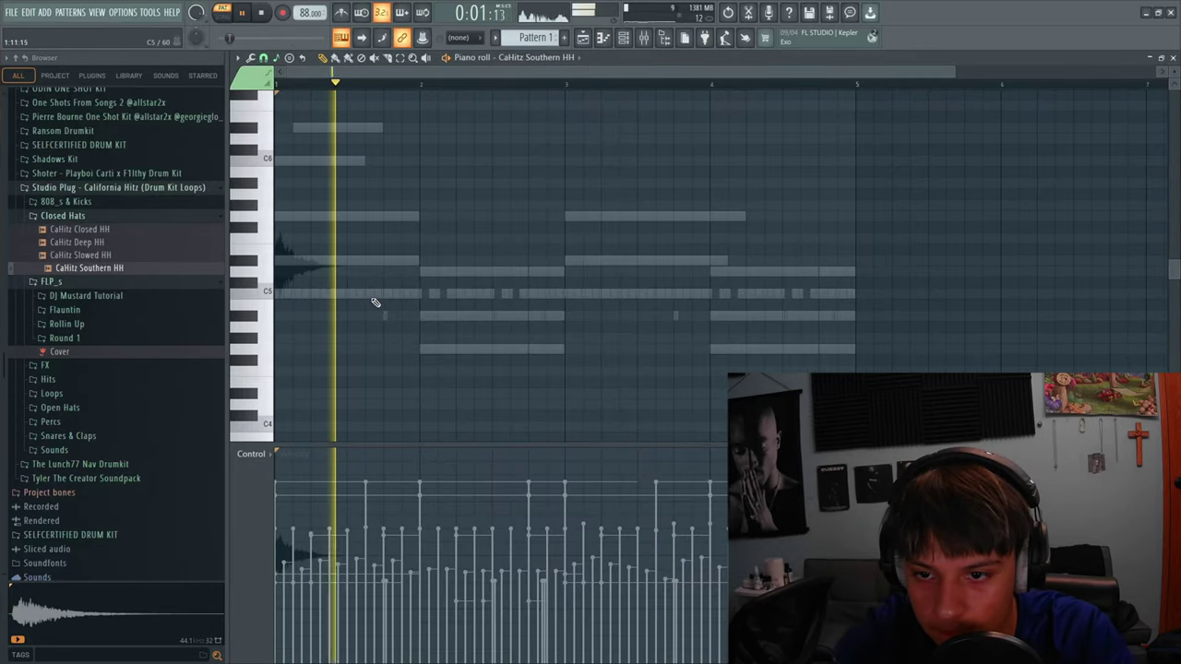
- Place four-step C5 notes at the starts of bars 2 and 4 in CaHitz Southern HH, raising the first note's velocity
click(424, 295)
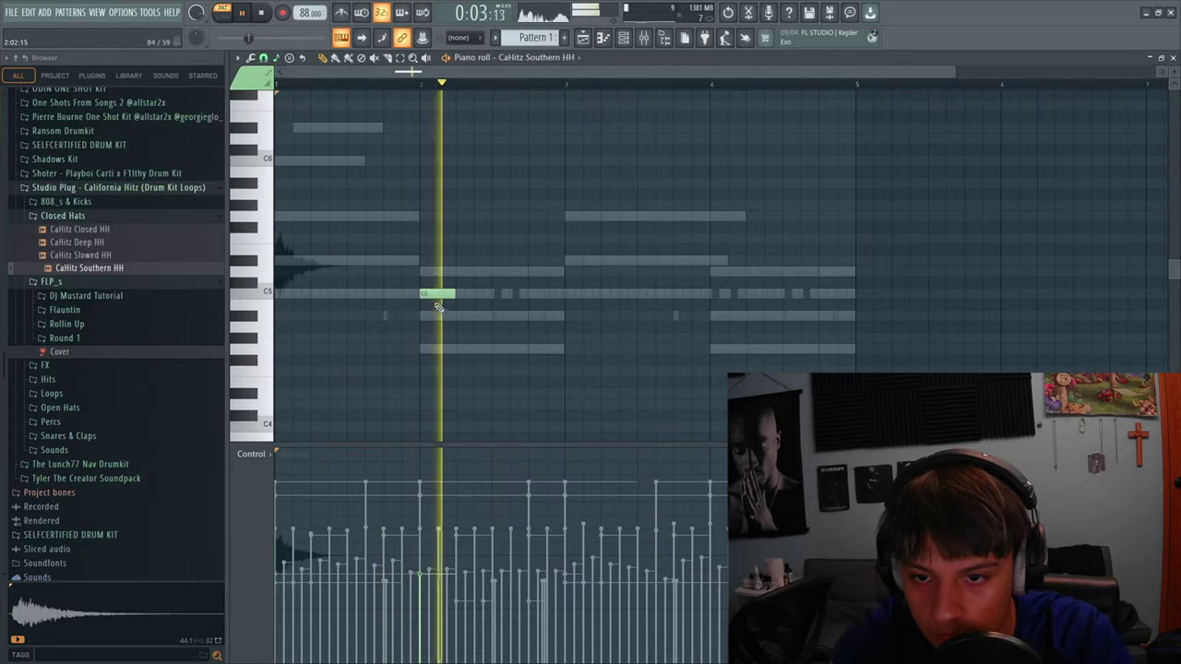
key(ctrl+a)
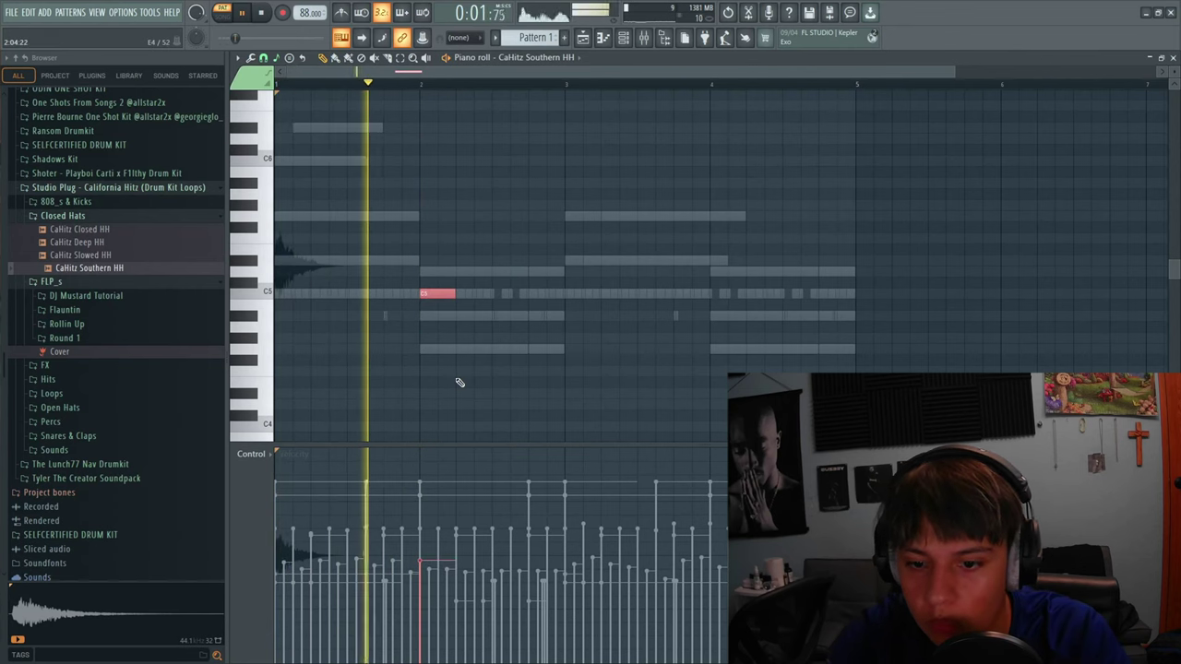
key(space)
key(space)
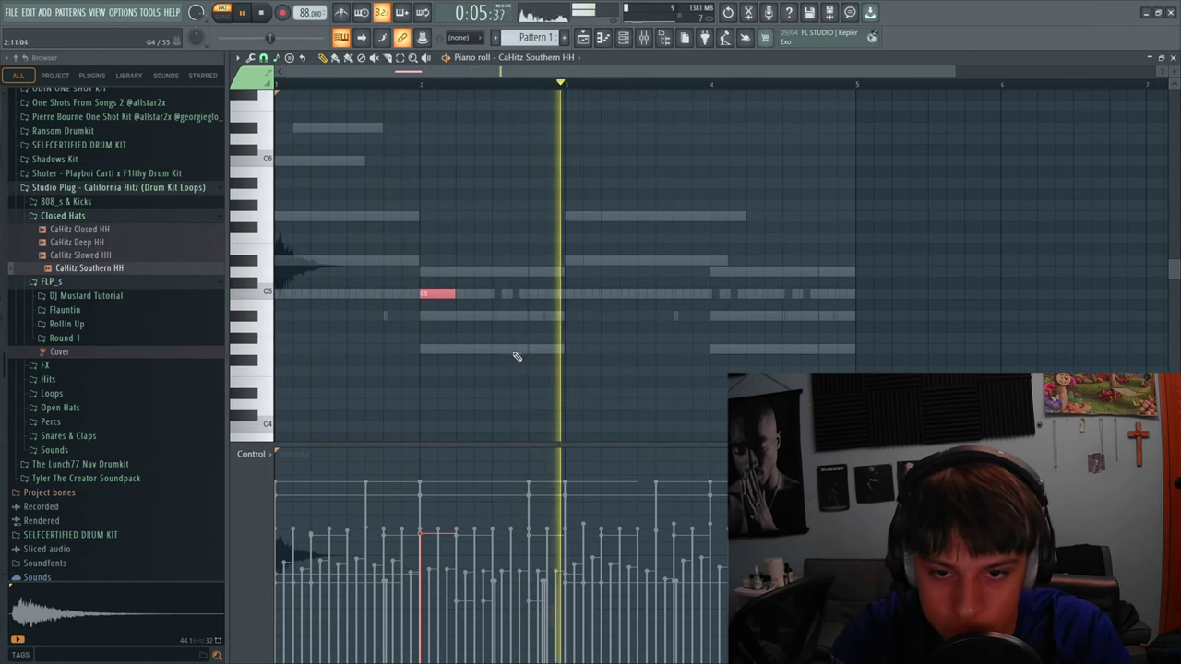
click(716, 294)
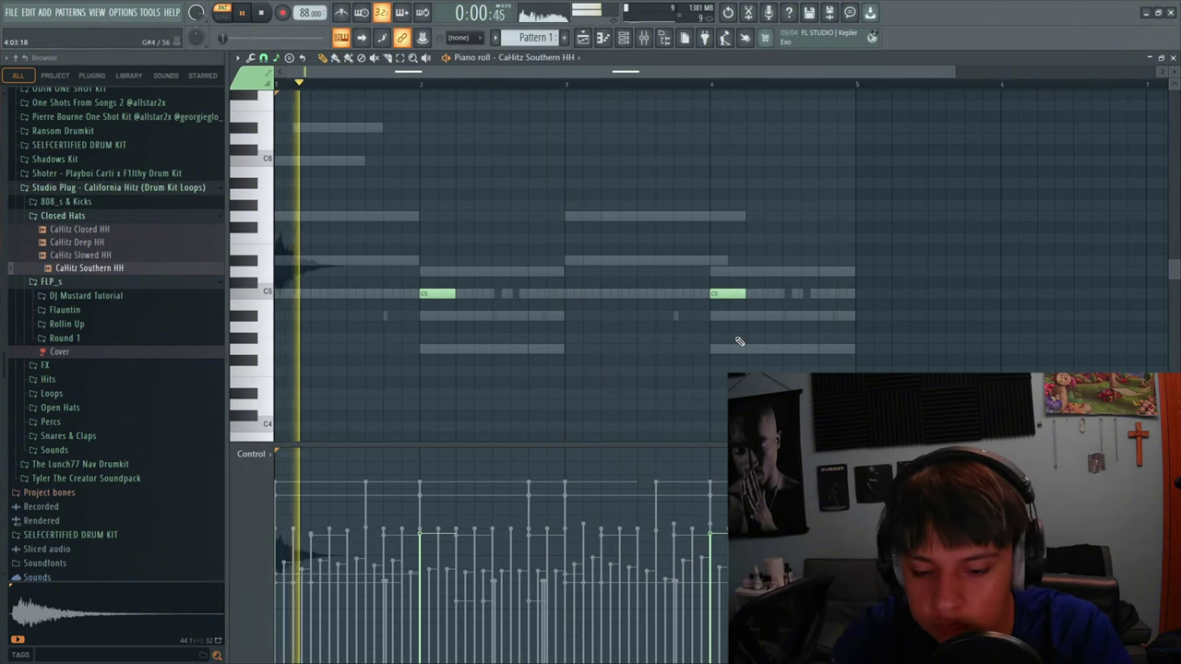
- Compare the note patterns of the CaHitz Southern, Closed and Slowed HH channels in the channel rack and piano roll
key(F6)
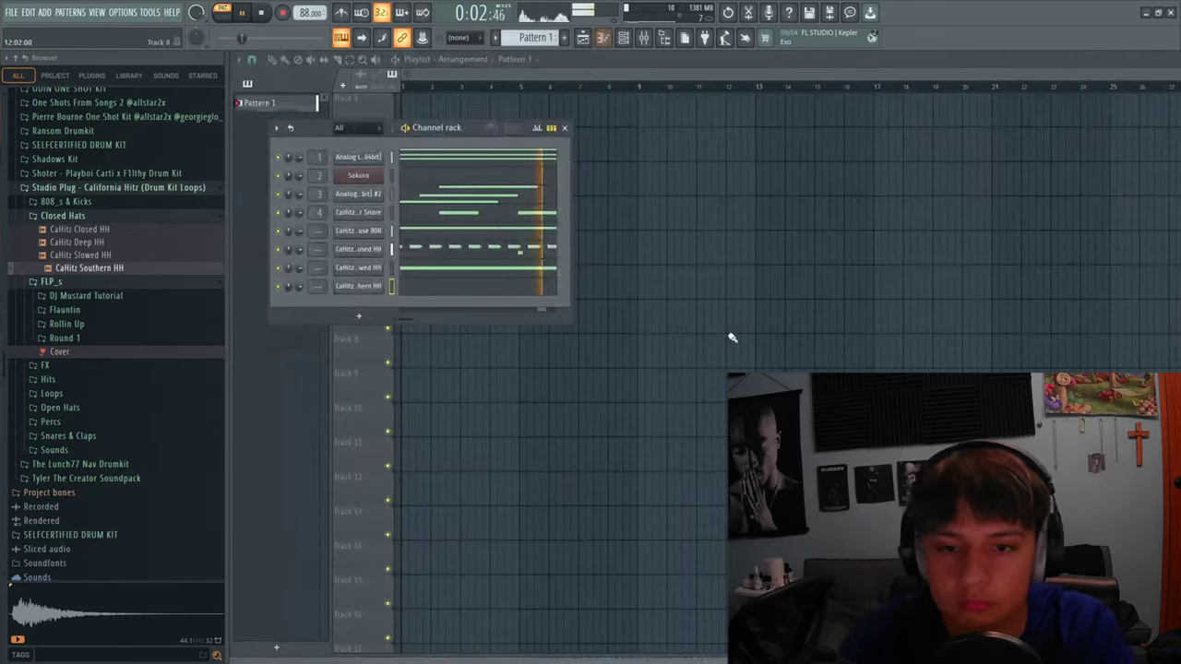
key(F7)
key(F7)
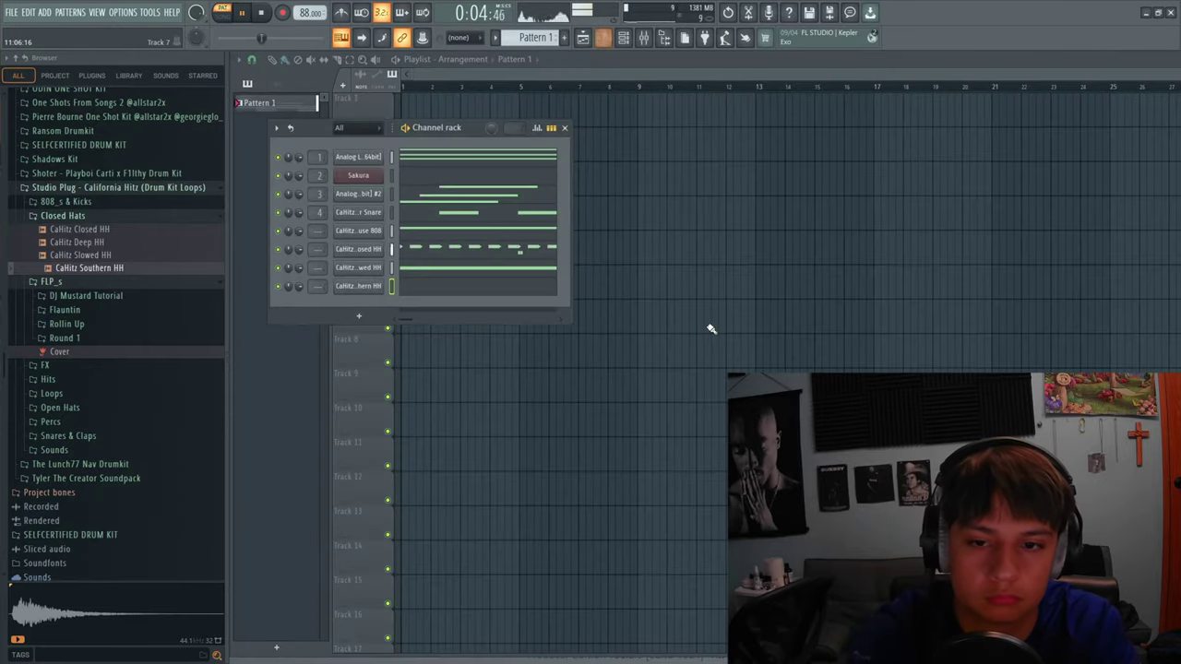
key(F6)
key(F7)
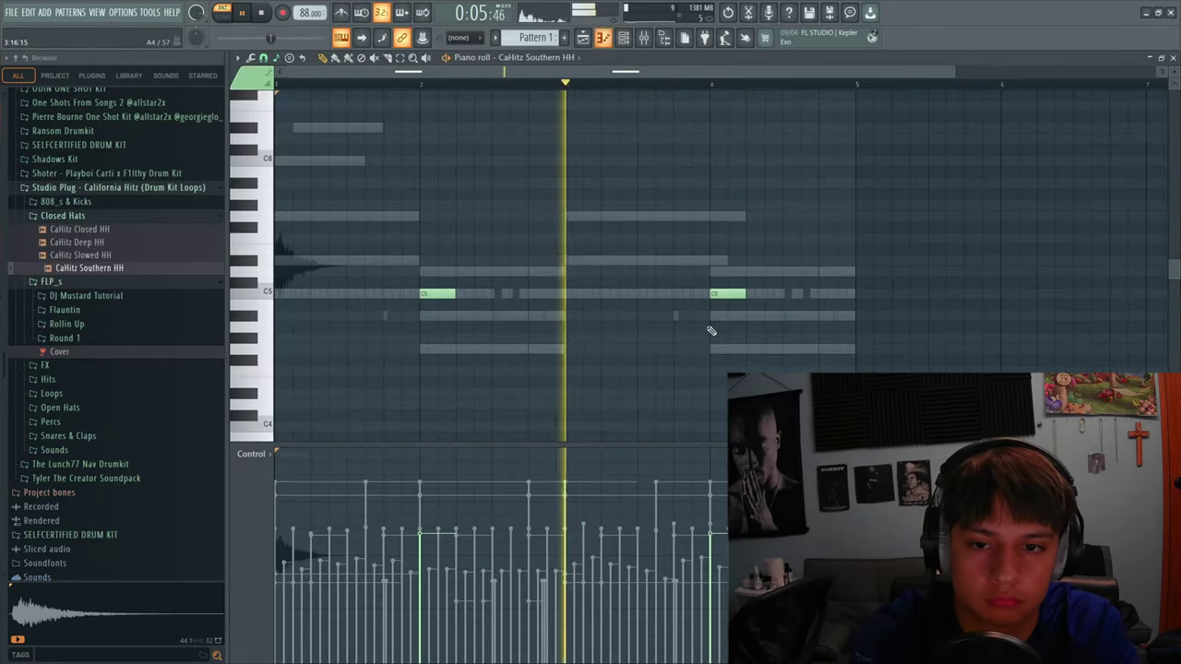
click(543, 57)
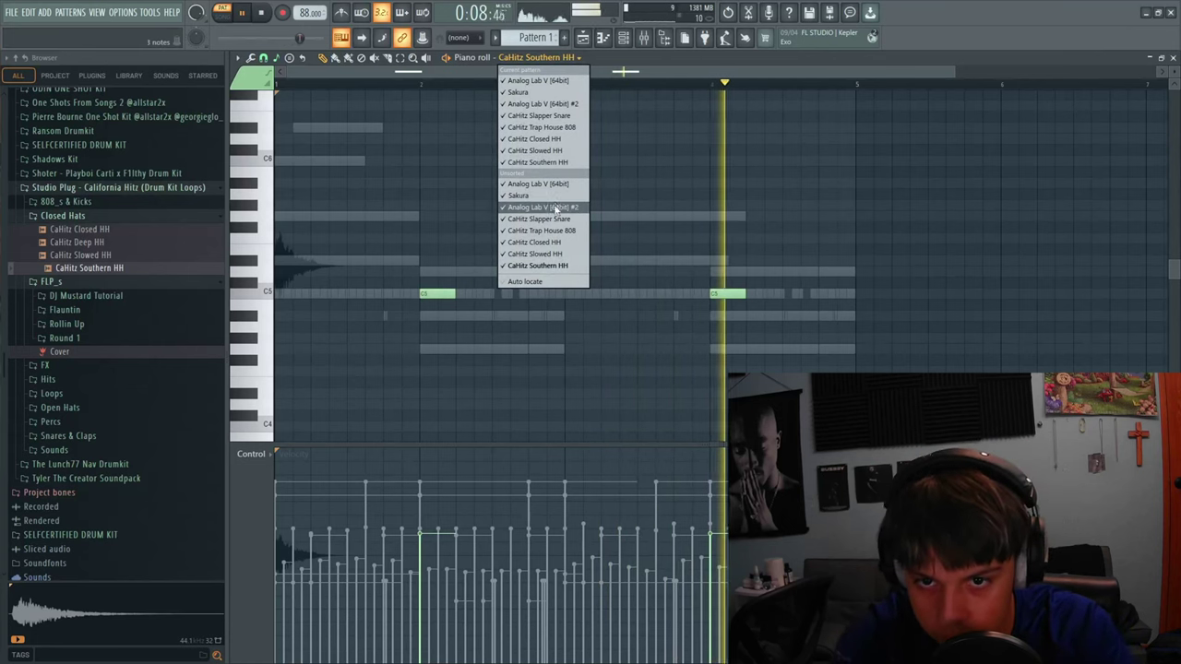
click(559, 242)
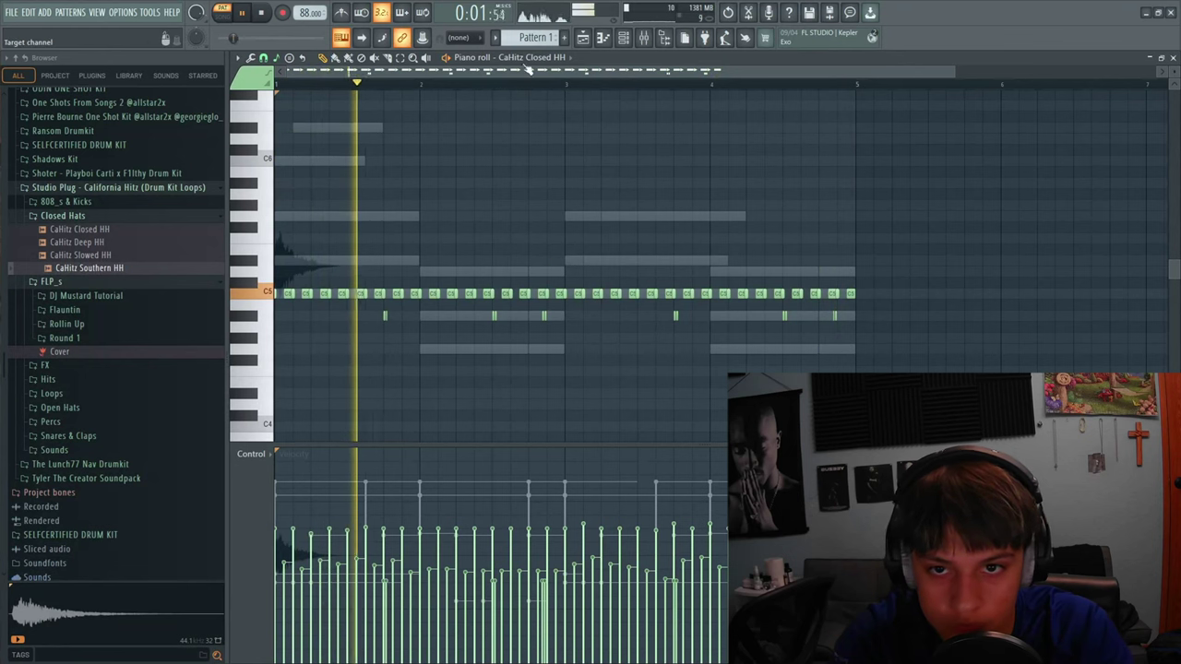
click(542, 57)
click(572, 255)
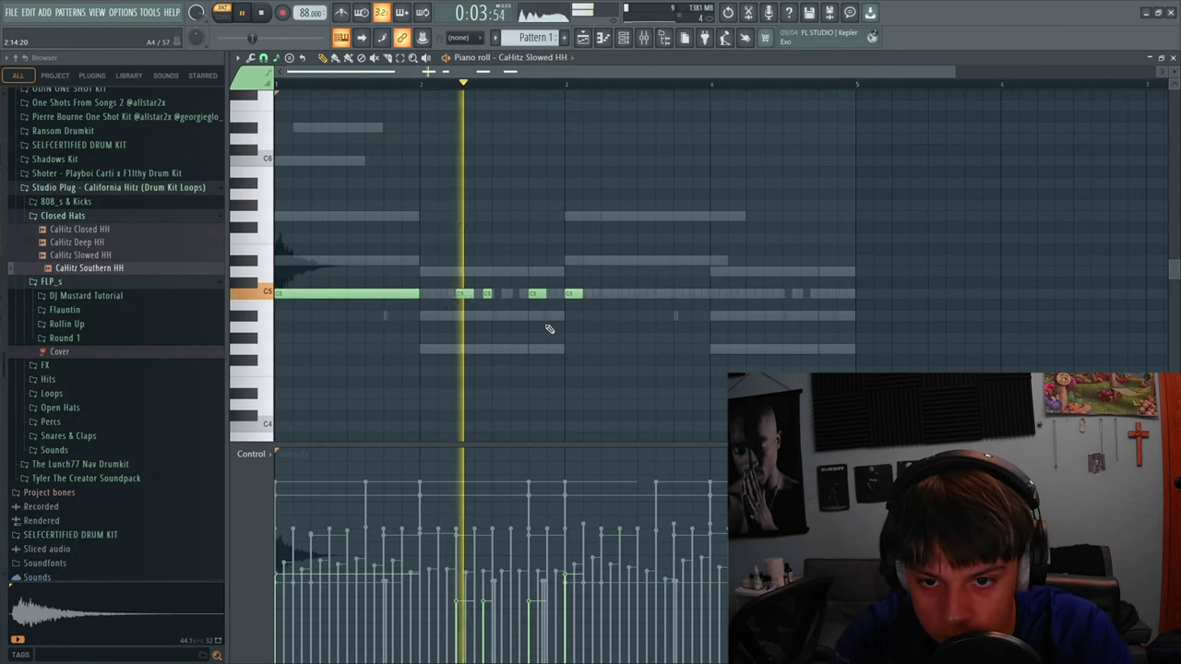
drag(551, 332, 745, 300)
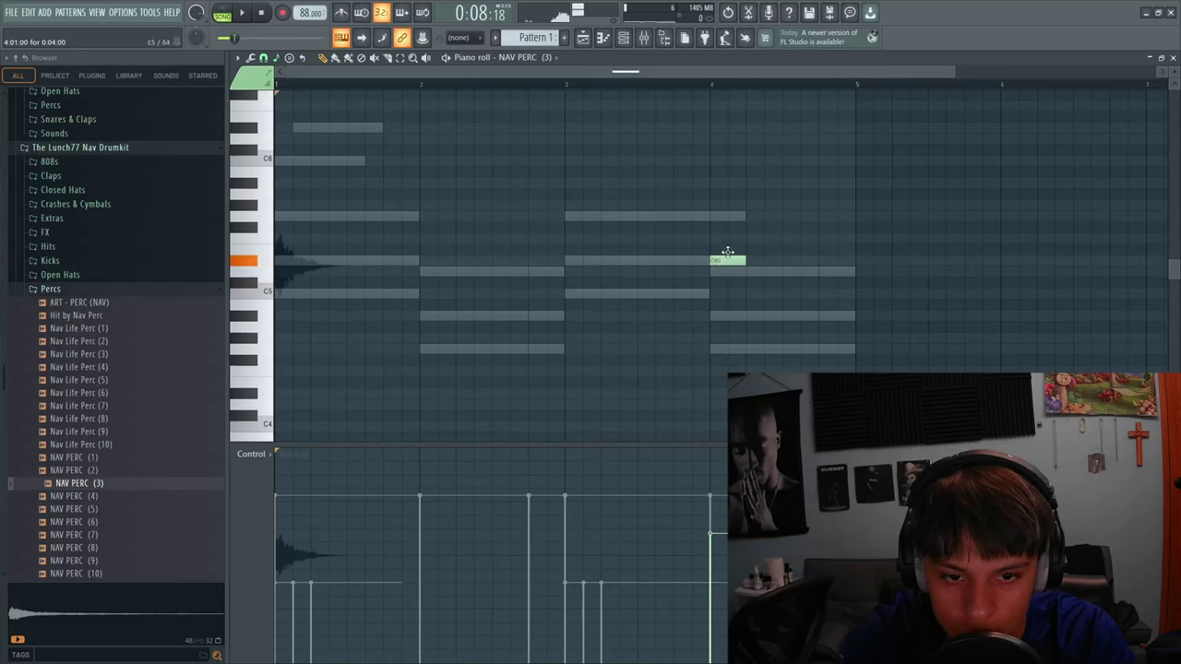
- Move the NAV PERC (3) note to C5 at the start of bar 3 and add a four-step C5 note at step 11
key(space)
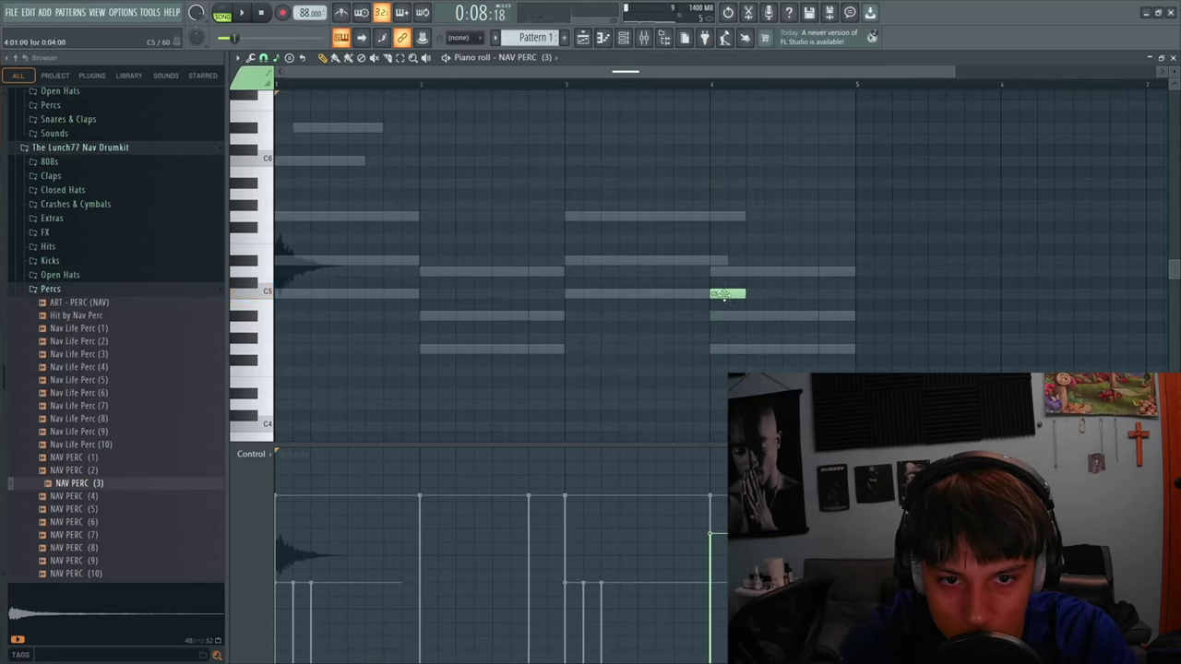
click(560, 86)
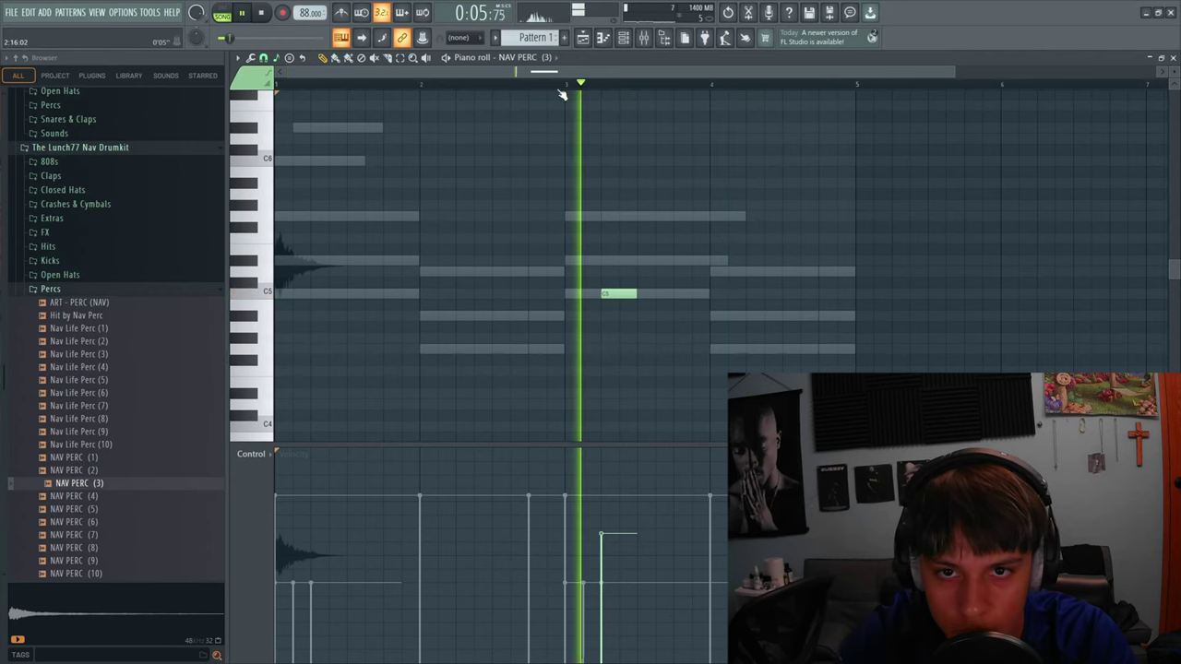
click(611, 294)
key(space)
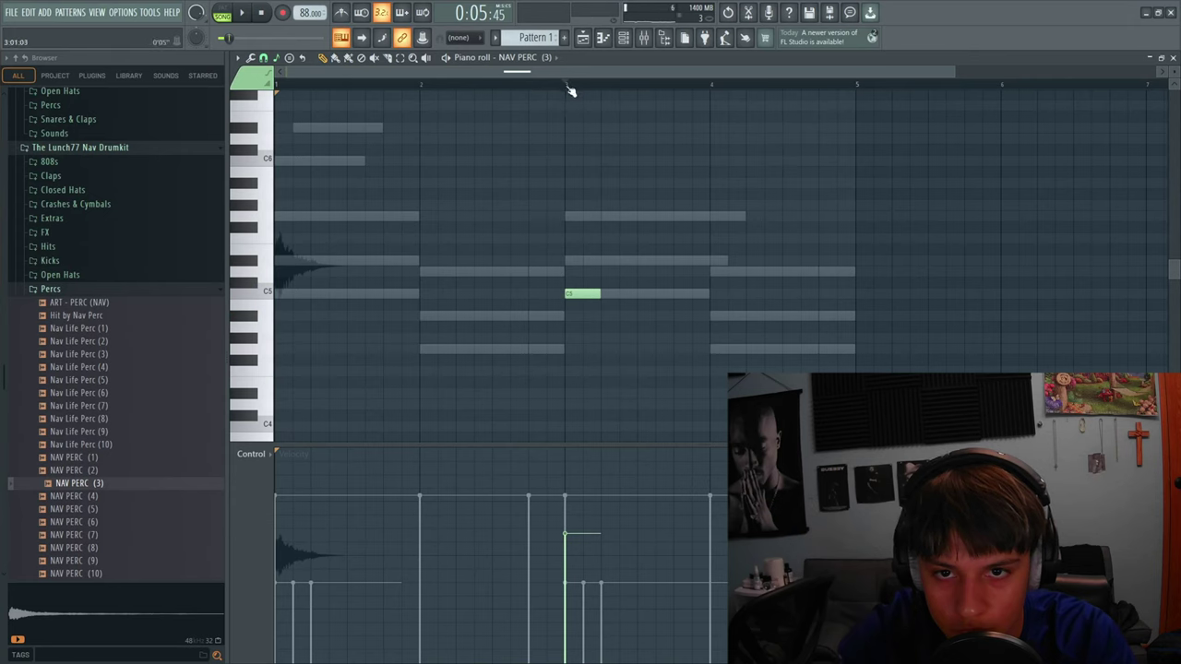
key(space)
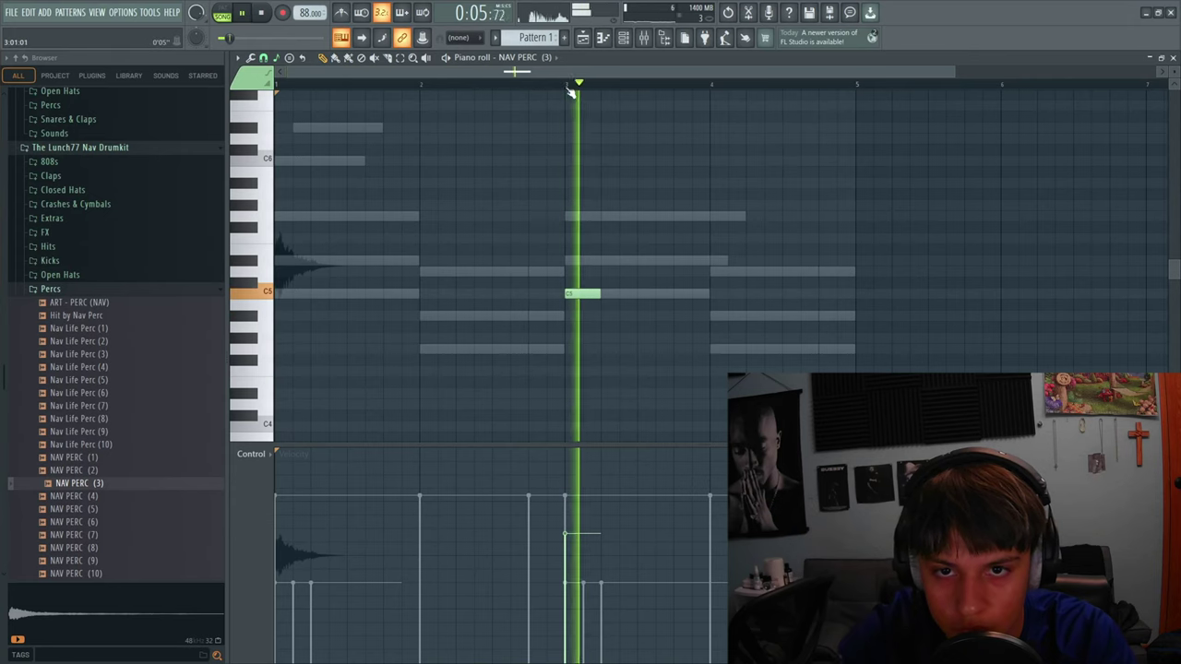
click(675, 294)
key(space)
key(space)
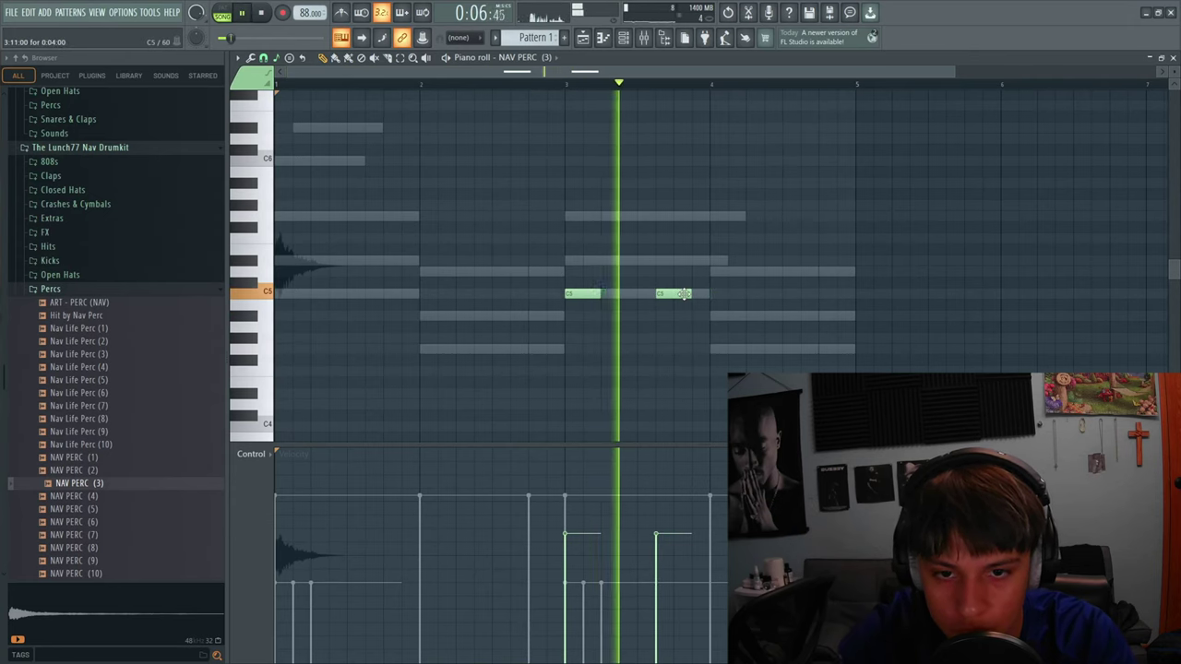
- Add two-step C5 notes at steps 5, 9 and 13 of bar 4 in NAV PERC (3) and play from bar 3
click(748, 294)
click(802, 294)
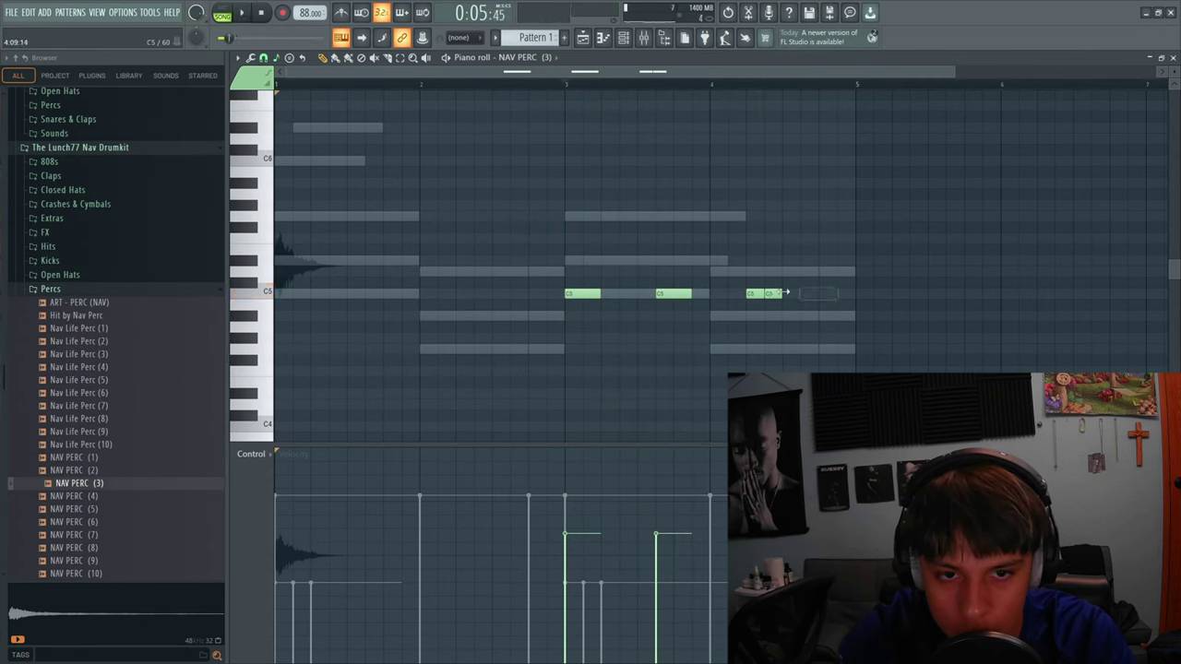
key(space)
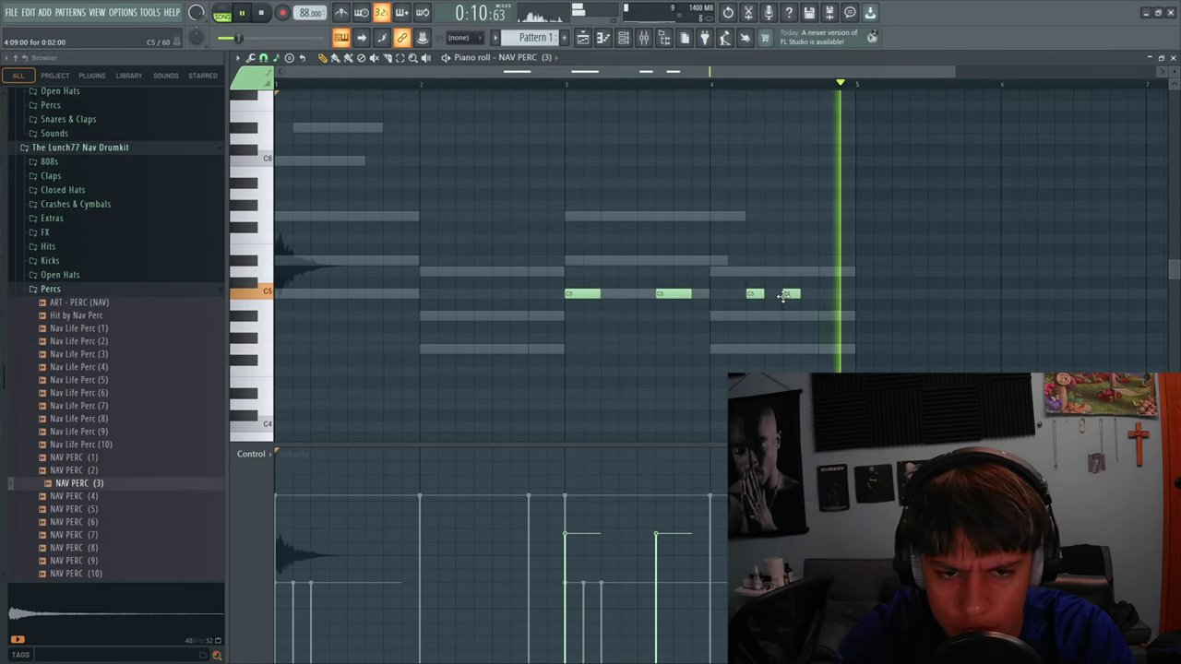
click(570, 89)
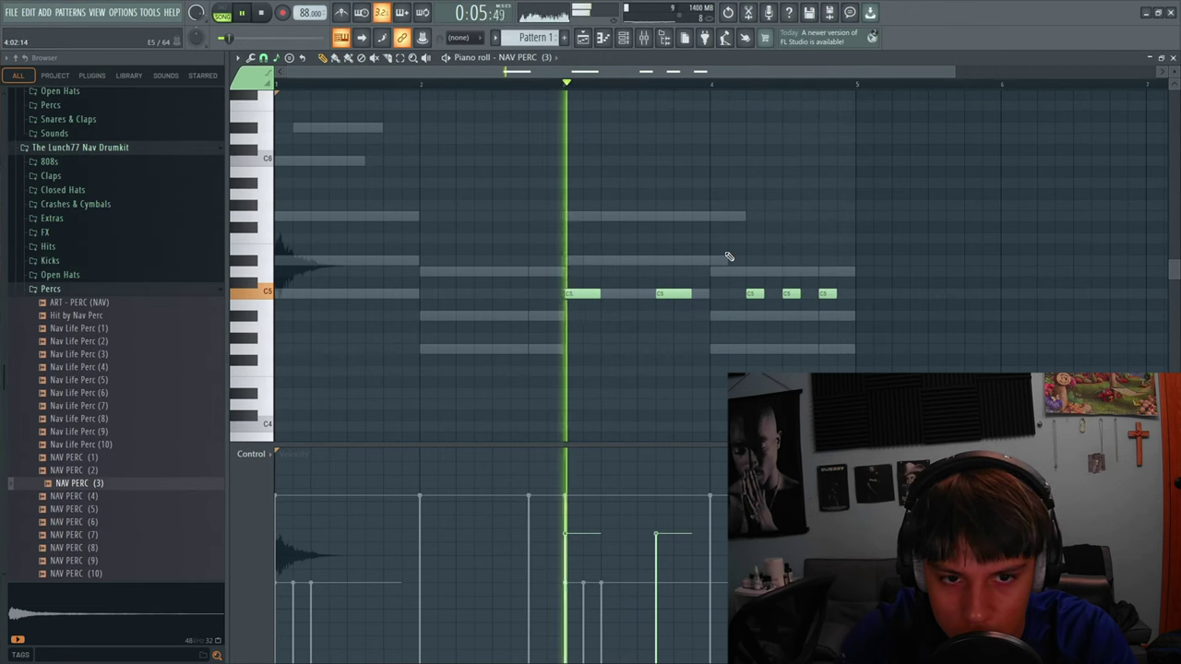
- Close the channel rack and add a two-step C5 note at the start of bar 5 in NAV PERC (3)
key(F7)
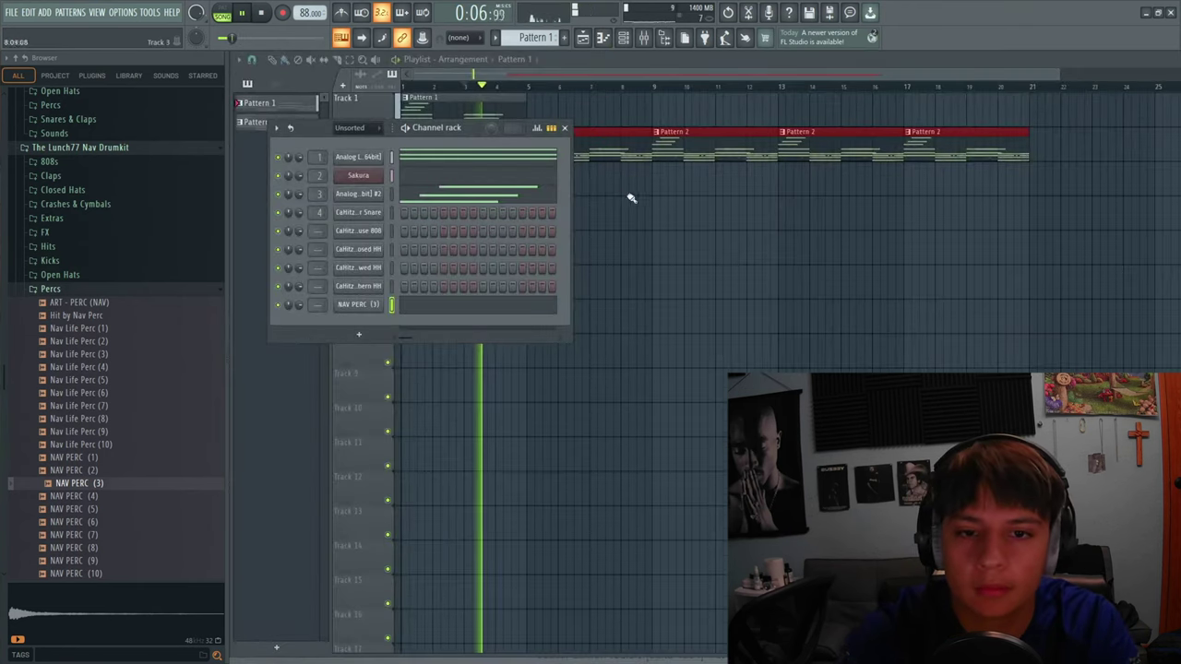
click(565, 129)
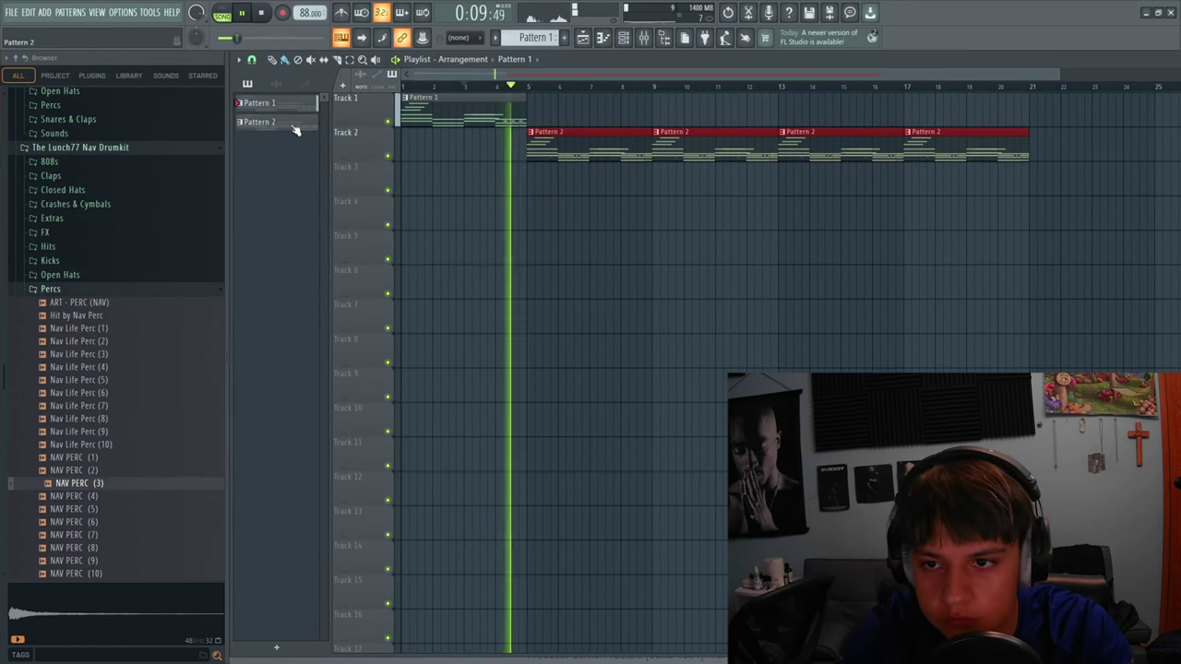
key(space)
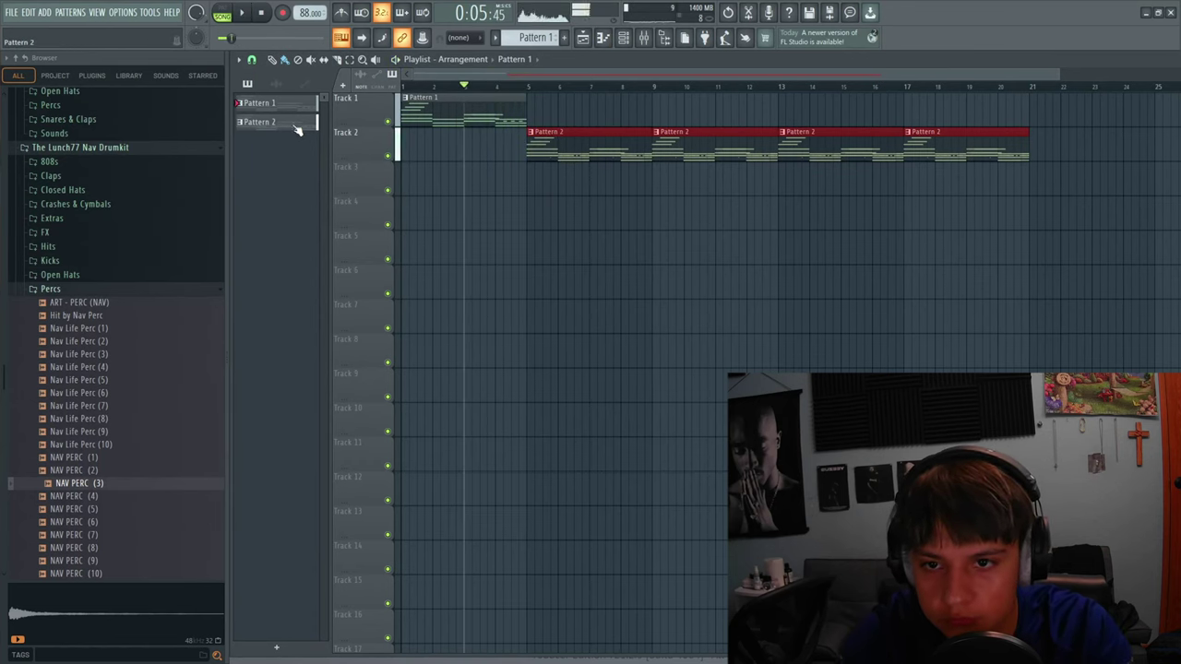
key(F7)
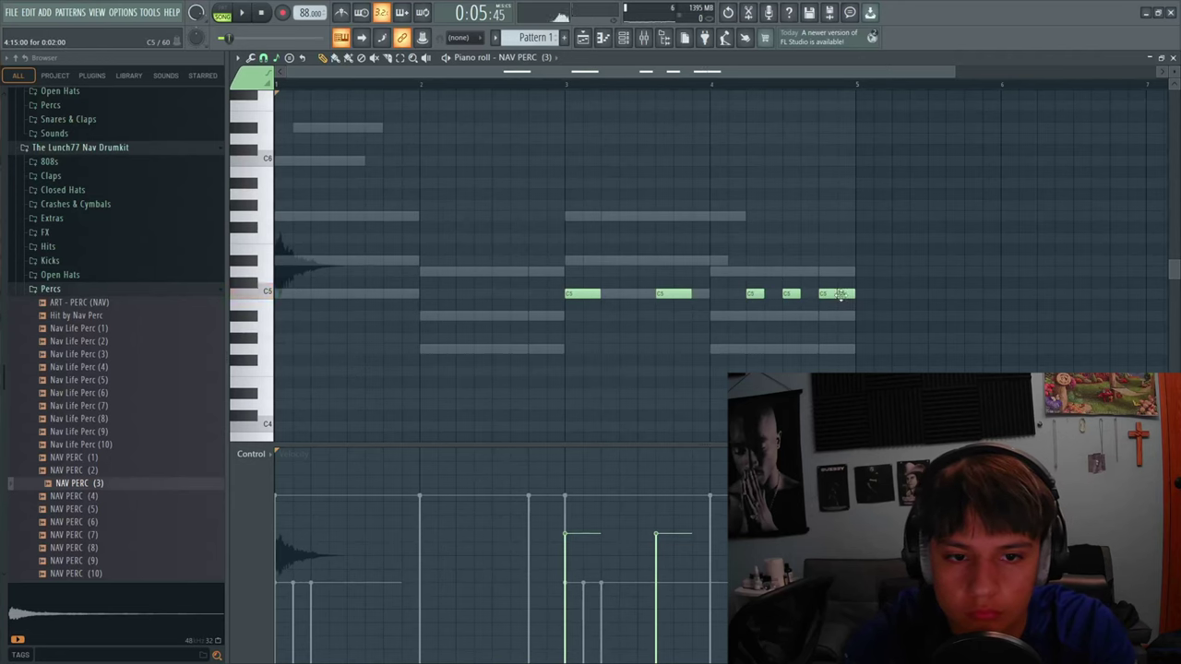
key(space)
click(864, 294)
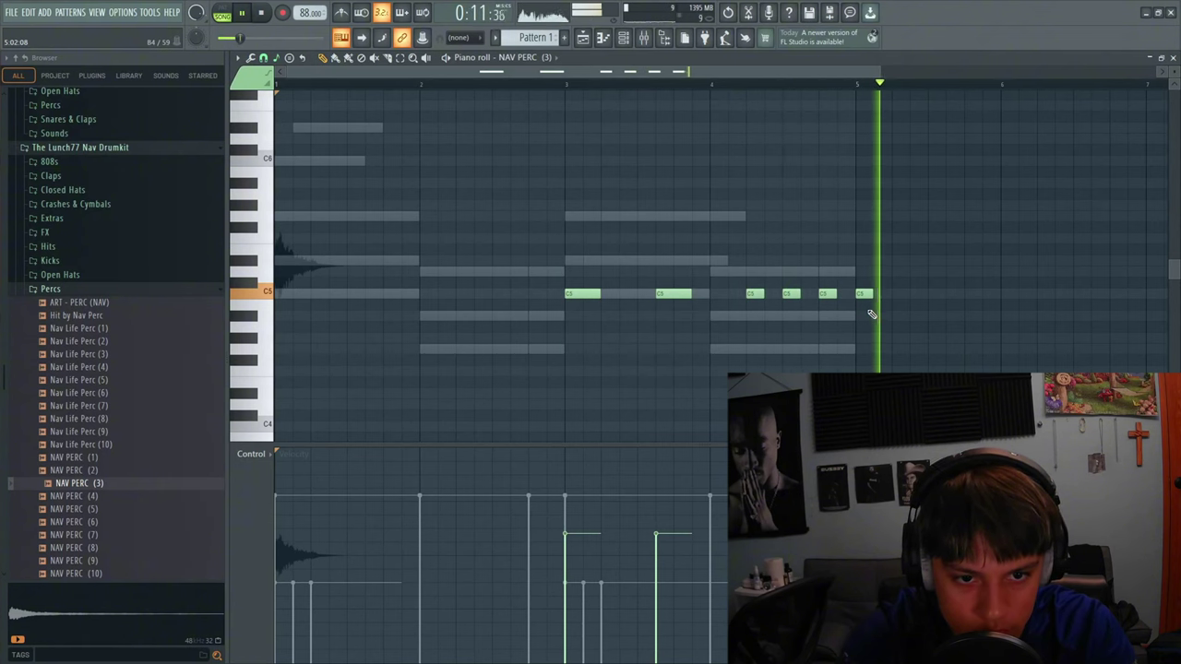
- Return to the playlist and collapse the Percs, The Lunch77 Nav Drumkit and Studio Plug - California Hitz sample folders in the browser
key(F5)
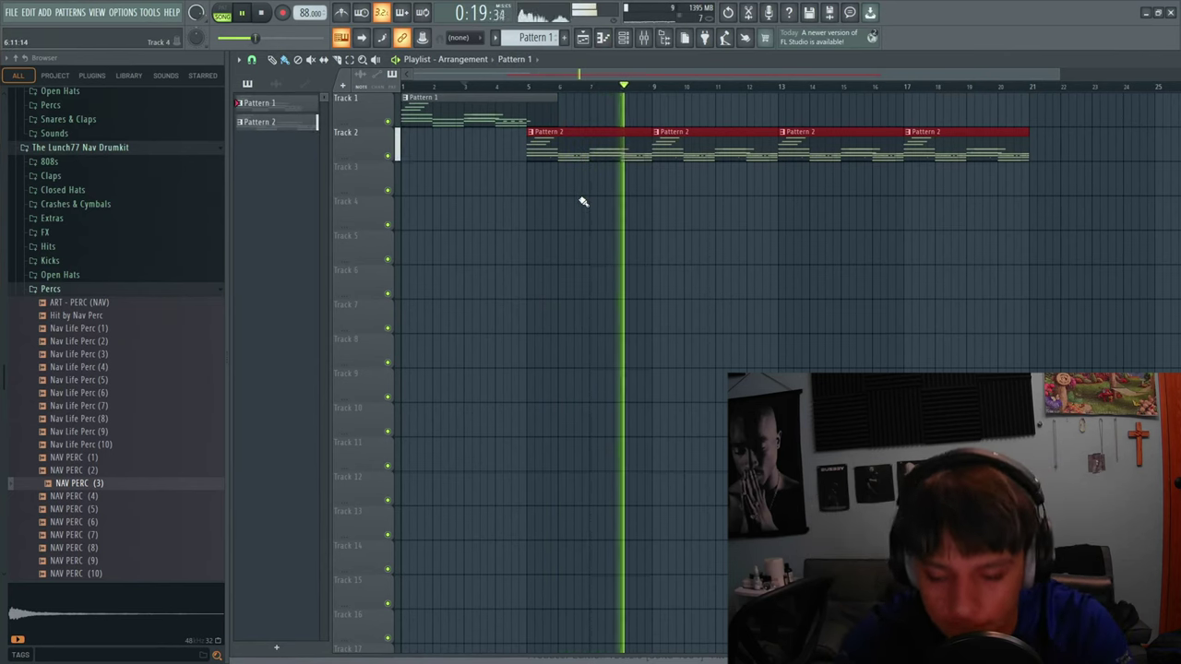
click(203, 289)
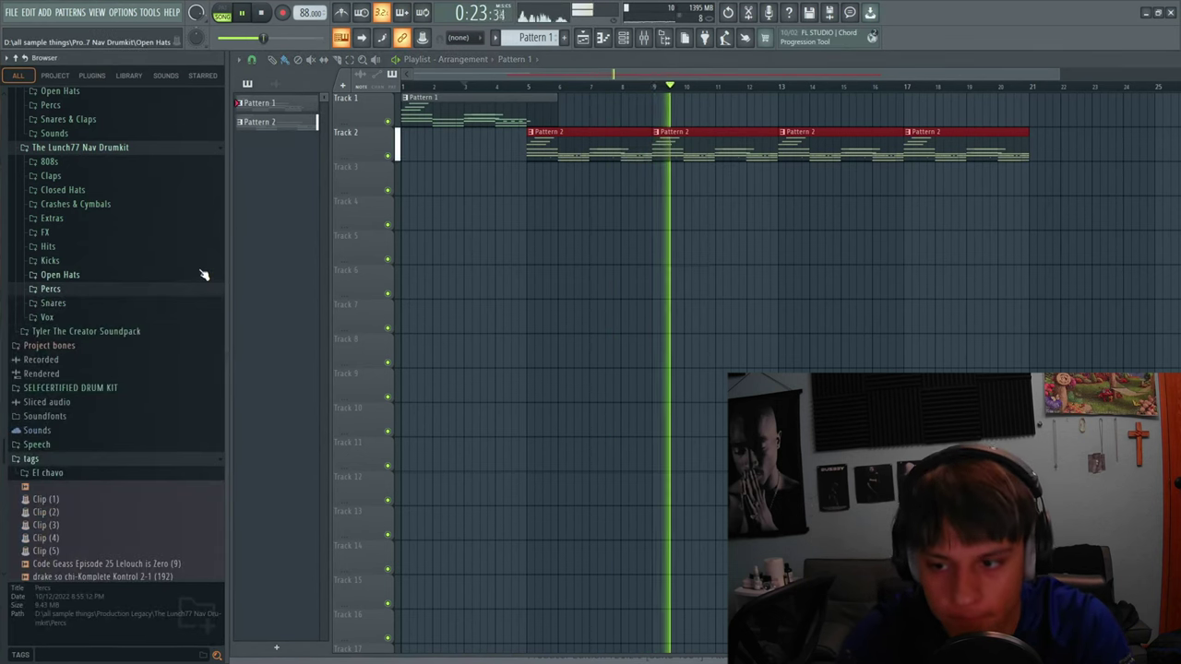
scroll(184, 263, up, 3)
click(172, 231)
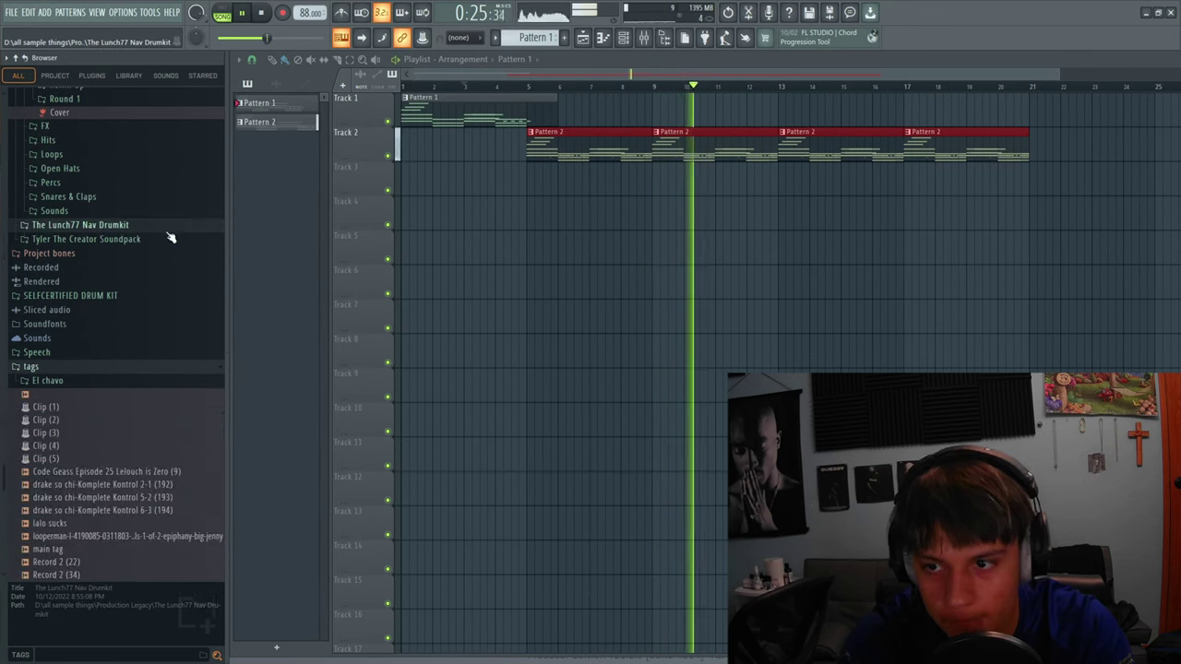
scroll(170, 235, up, 5)
scroll(178, 212, up, 2)
click(180, 232)
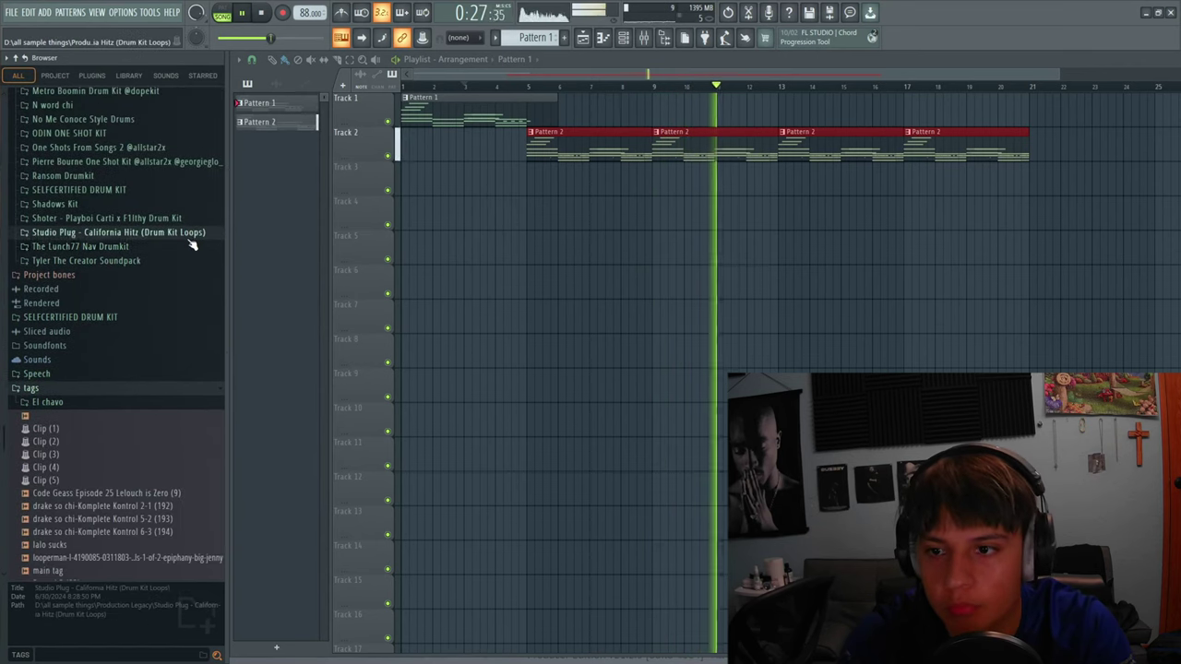
scroll(196, 244, up, 5)
scroll(196, 254, up, 4)
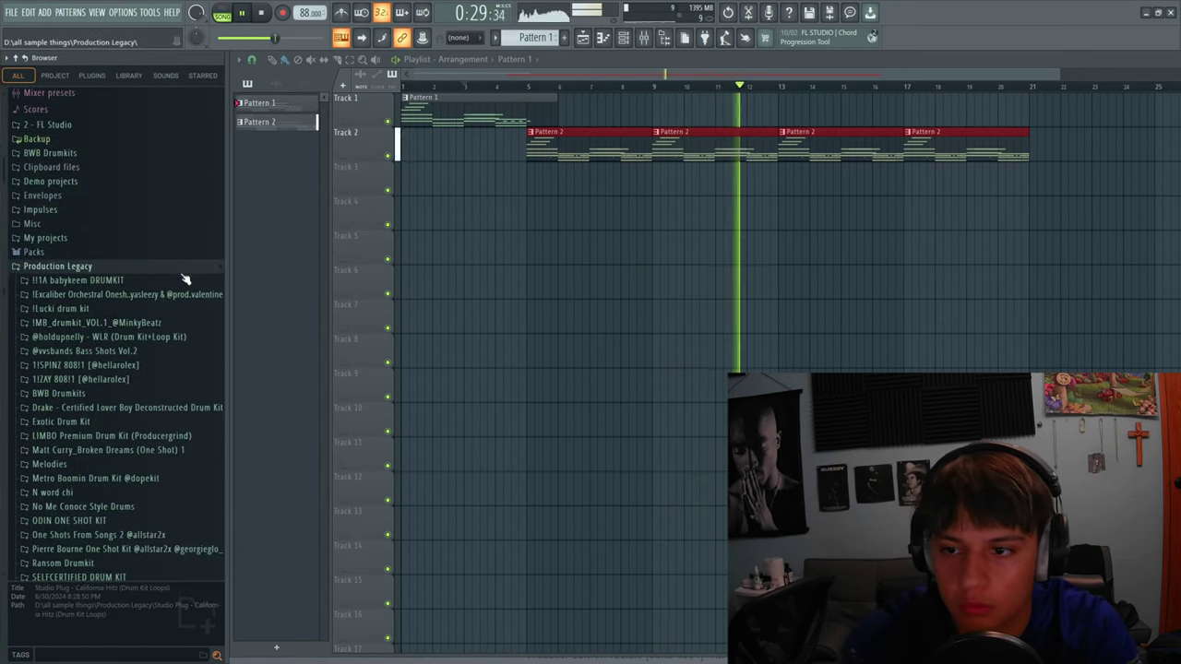
scroll(176, 263, down, 2)
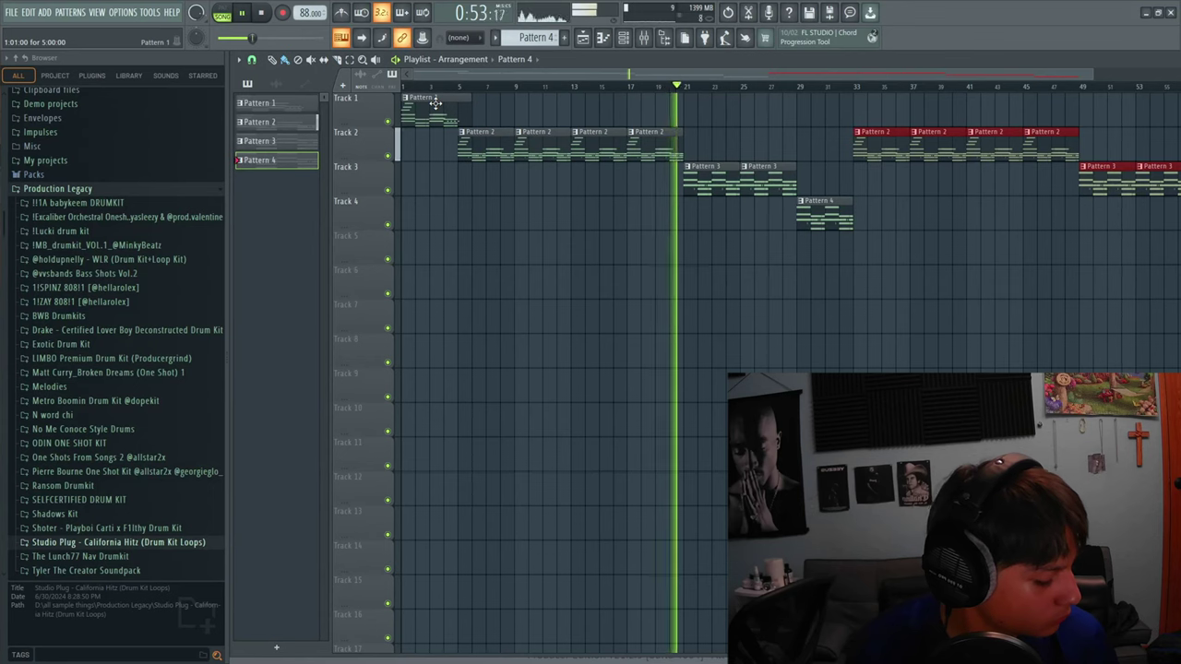
- Stop the arrangement's playback and switch to OBS
key(space)
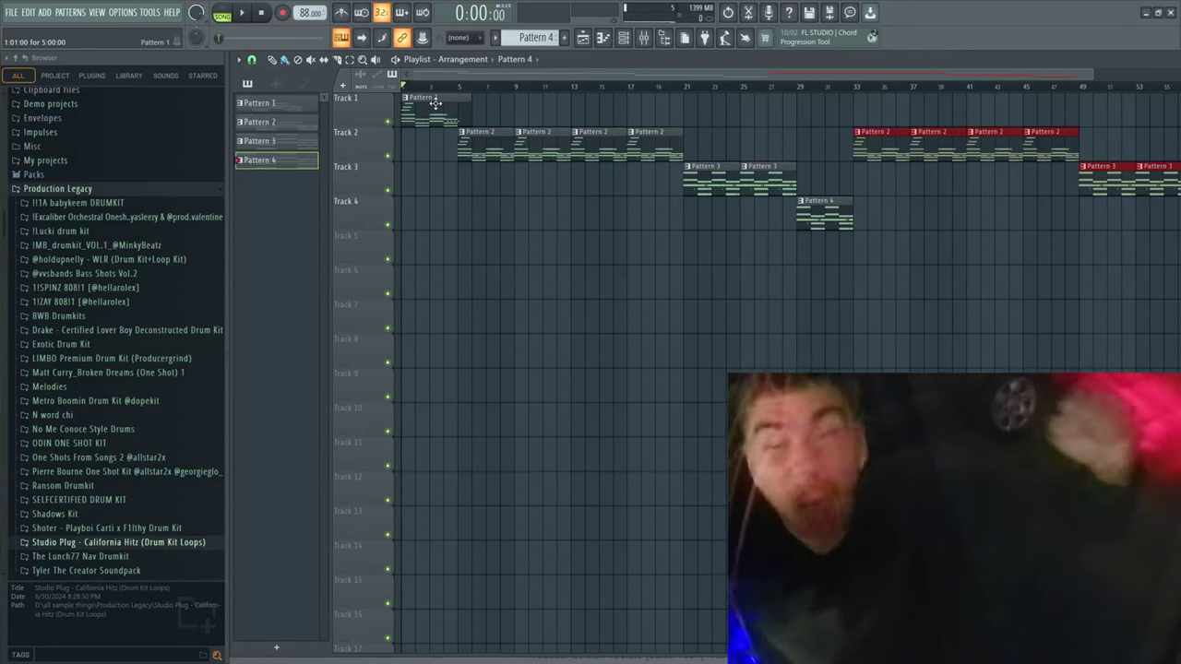
key(alt+Tab)
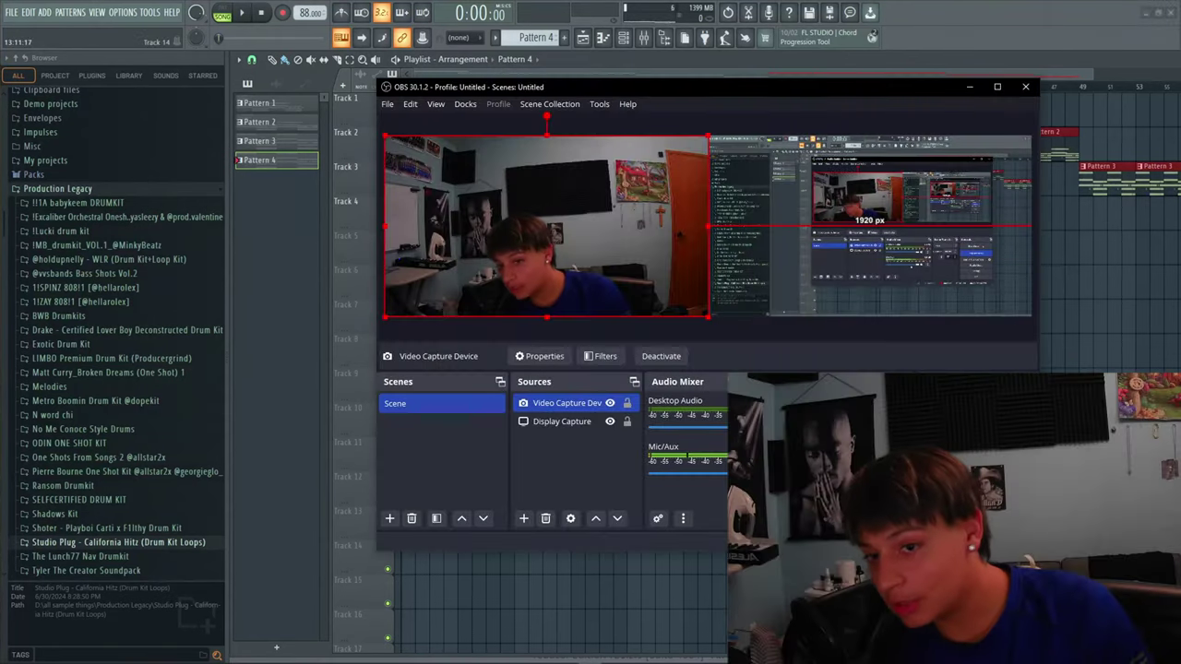